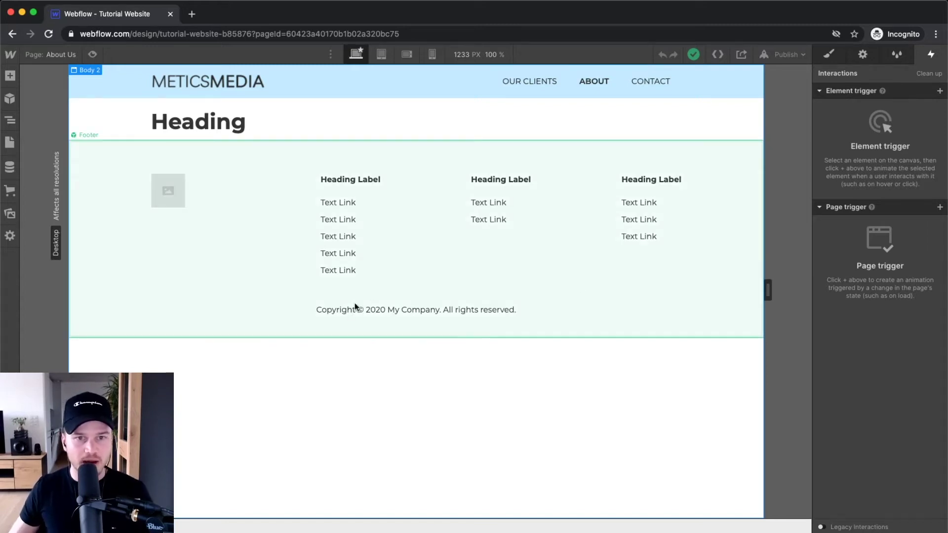
# Open the Home page from the site's Pages list.
pyautogui.click(45, 58)
pyautogui.click(69, 140)
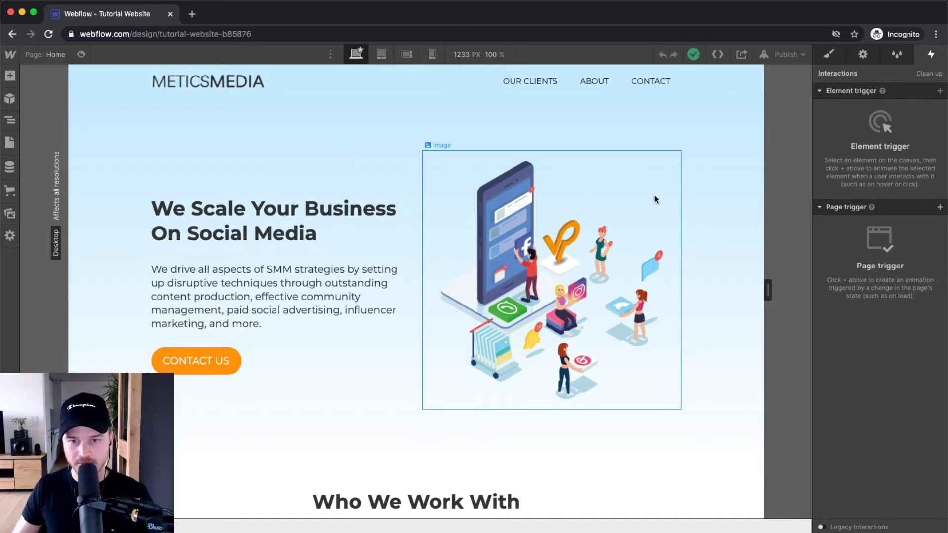
# Add a Page load trigger to the Home page in the Interactions panel.
pyautogui.click(829, 55)
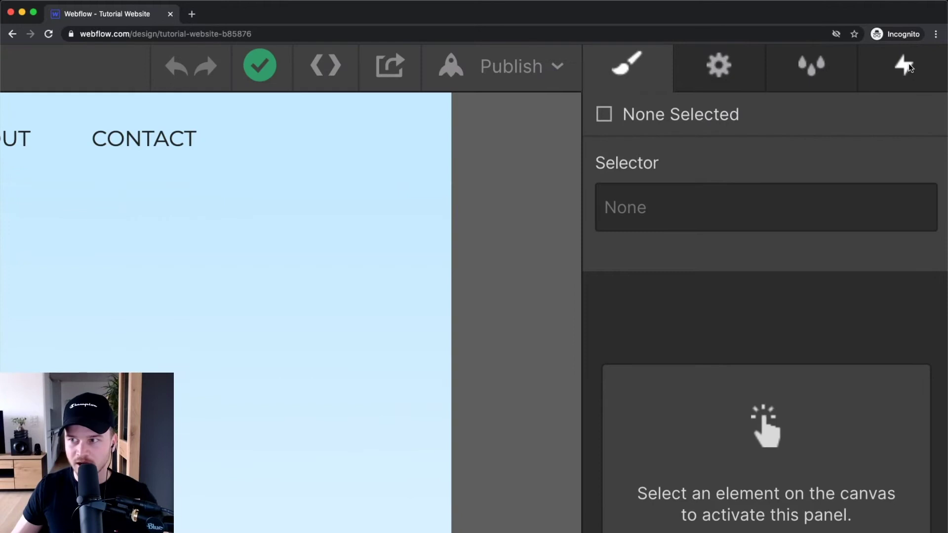
pyautogui.click(908, 63)
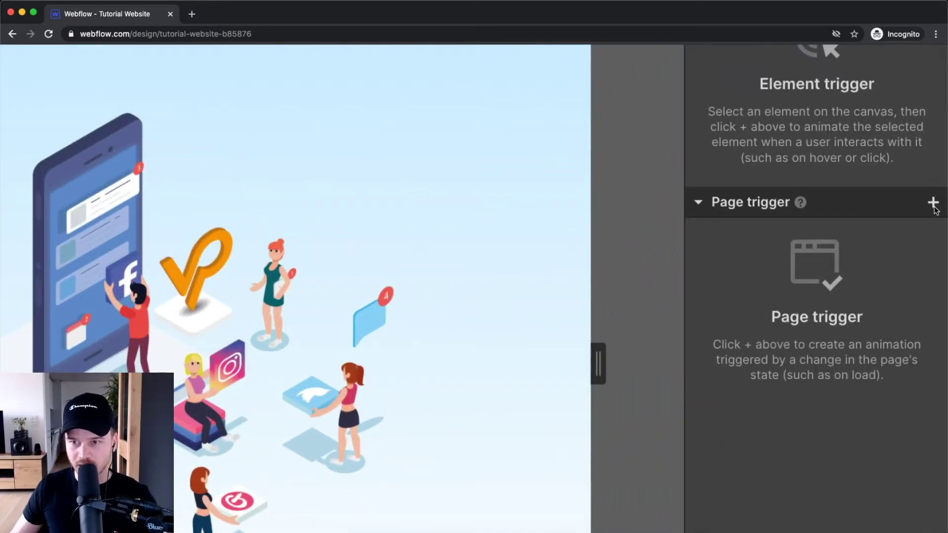
pyautogui.click(940, 207)
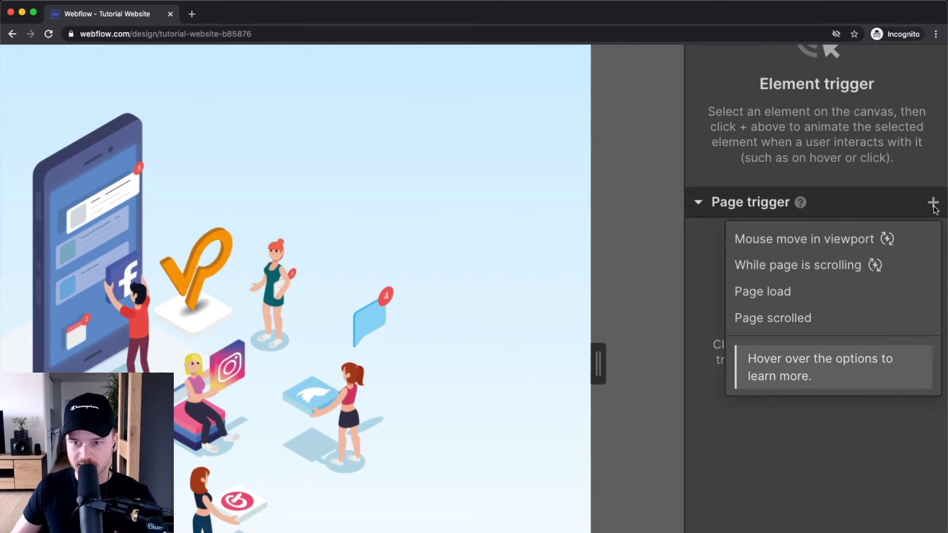
pyautogui.click(800, 290)
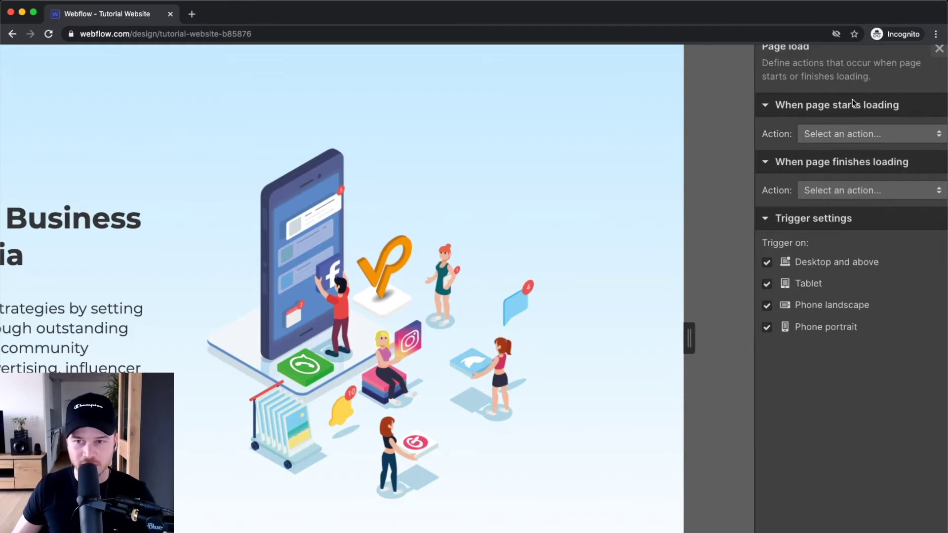
# Make page-start loading start a new timed animation named 'Fade In Right'.
pyautogui.click(823, 133)
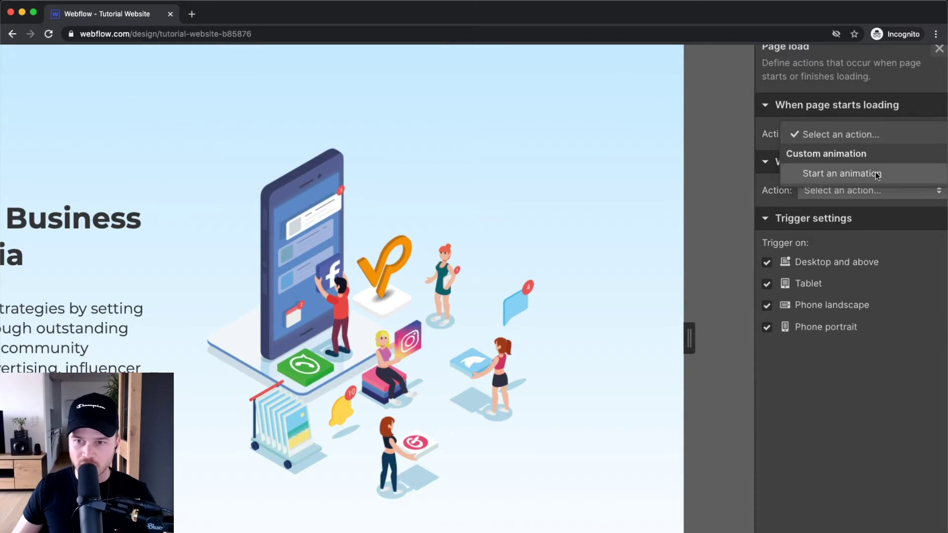
pyautogui.click(826, 174)
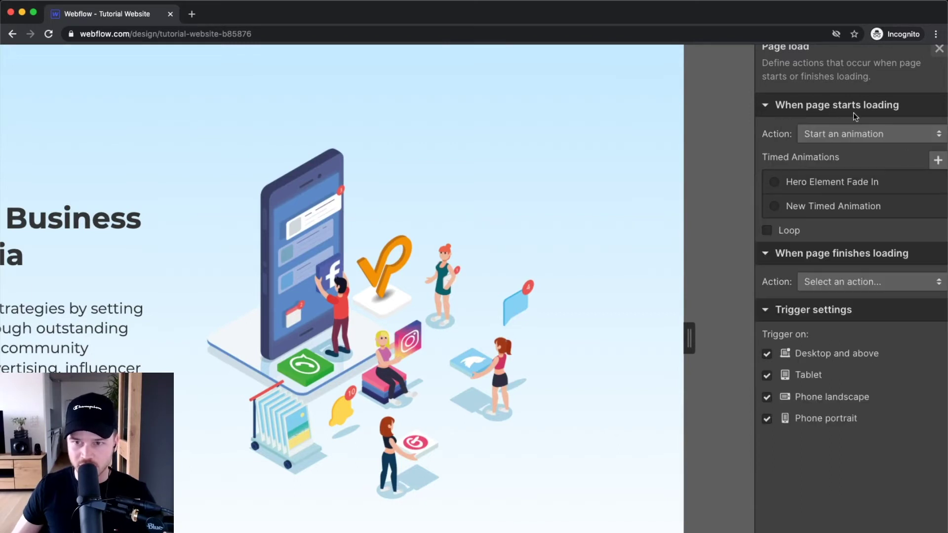
pyautogui.click(936, 161)
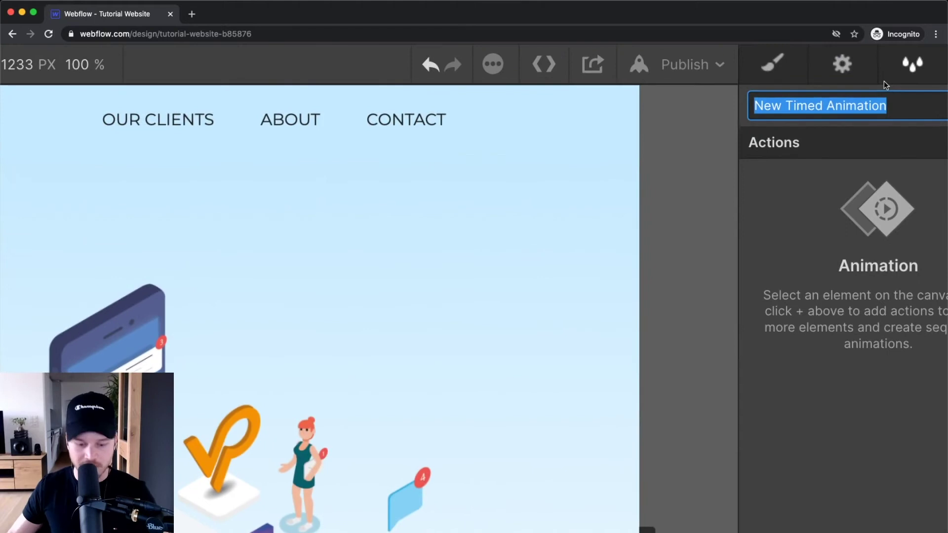
pyautogui.write('E')
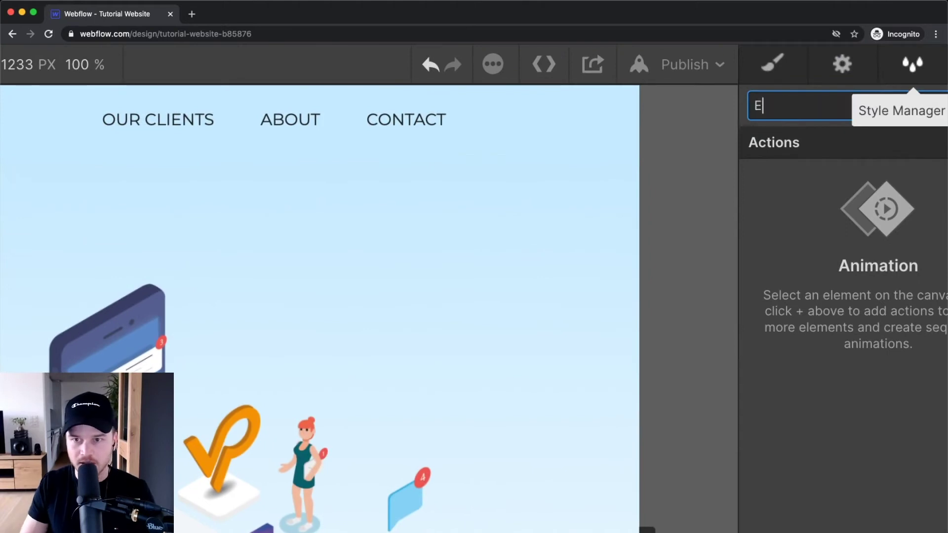
pyautogui.press('BackSpace')
pyautogui.write('Fade in')
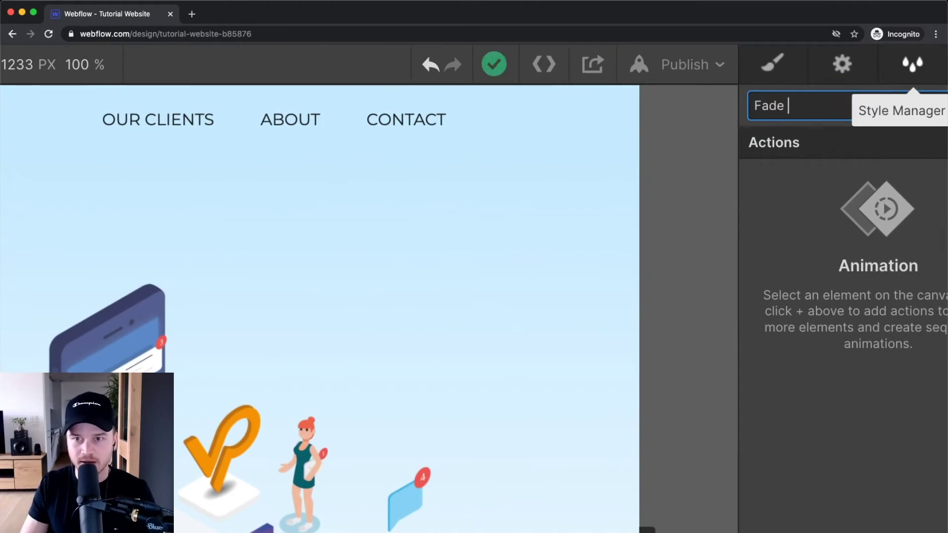
pyautogui.press('BackSpace')
pyautogui.press('BackSpace')
pyautogui.write('IN')
pyautogui.press('BackSpace')
pyautogui.press('BackSpace')
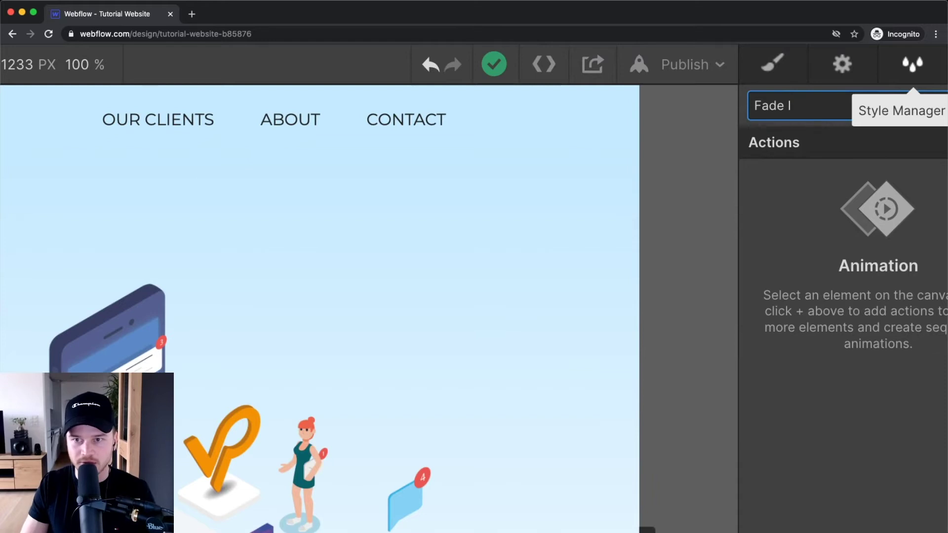
pyautogui.write('n Right')
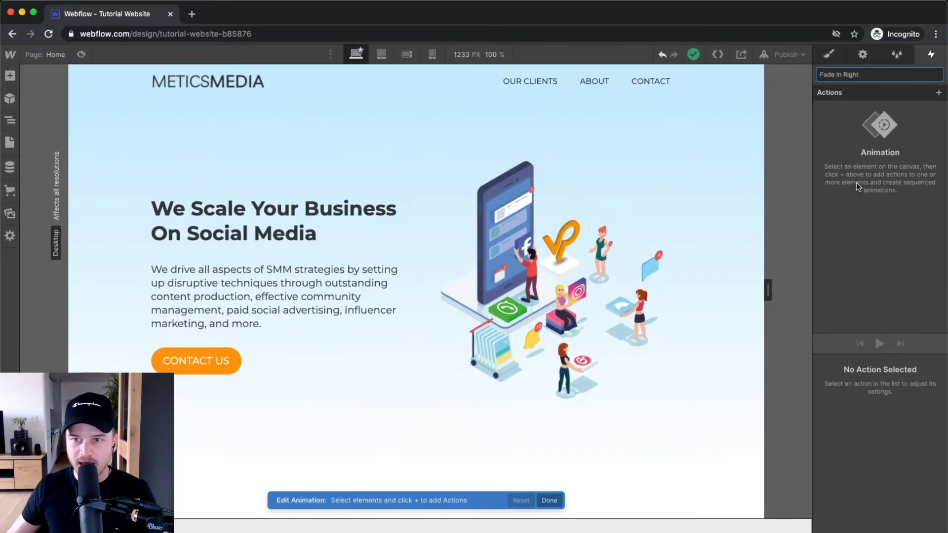
# Add a Move action shifting the hero image 460 px on X as the initial state.
pyautogui.click(575, 280)
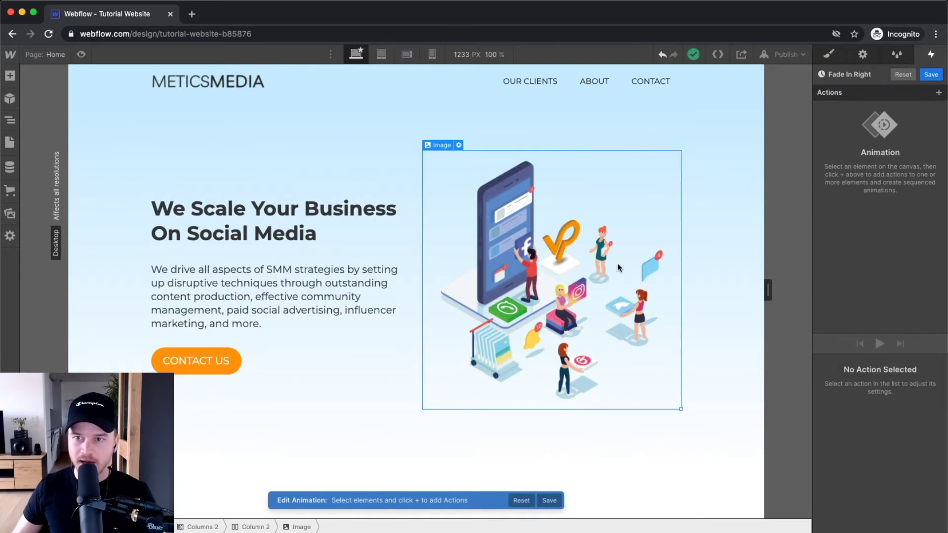
pyautogui.click(938, 92)
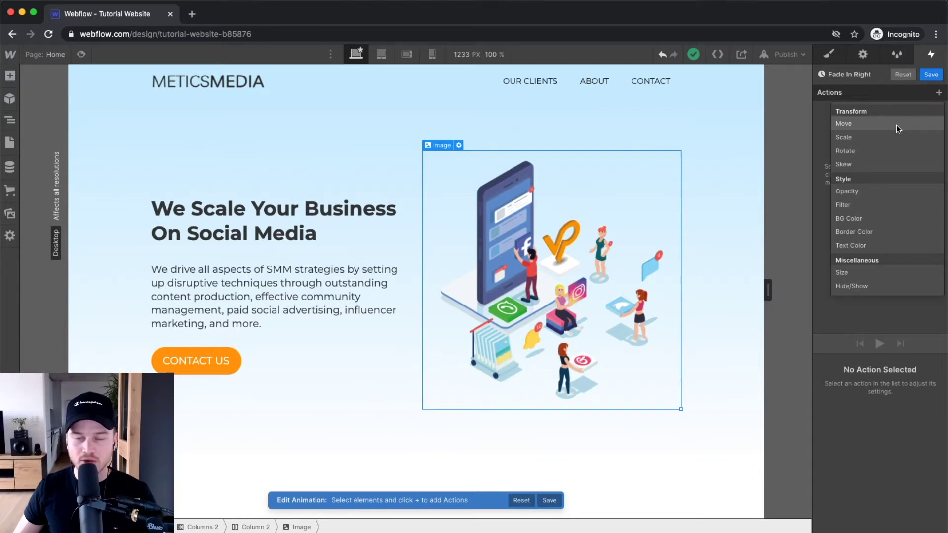
pyautogui.click(871, 124)
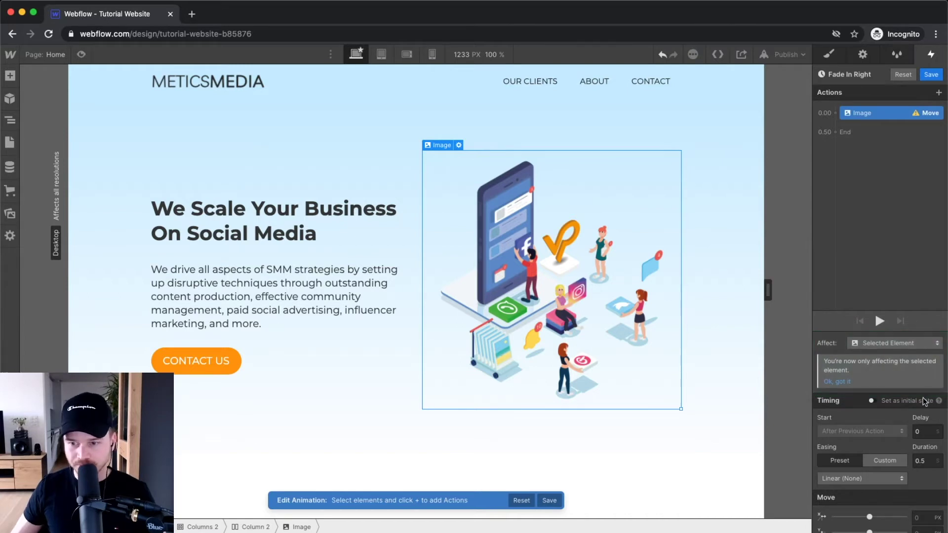
pyautogui.scroll(-1, 915, 475)
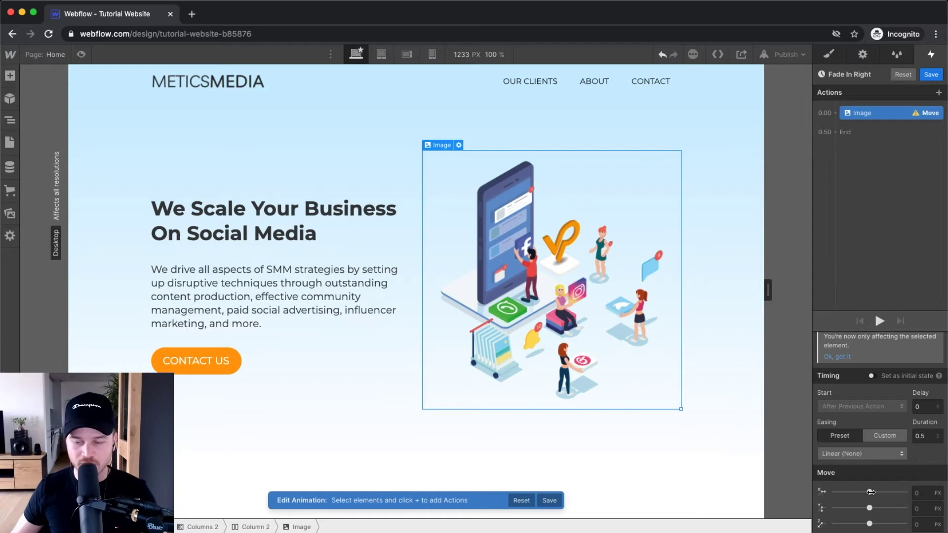
pyautogui.moveTo(870, 492); pyautogui.dragTo(901, 491)
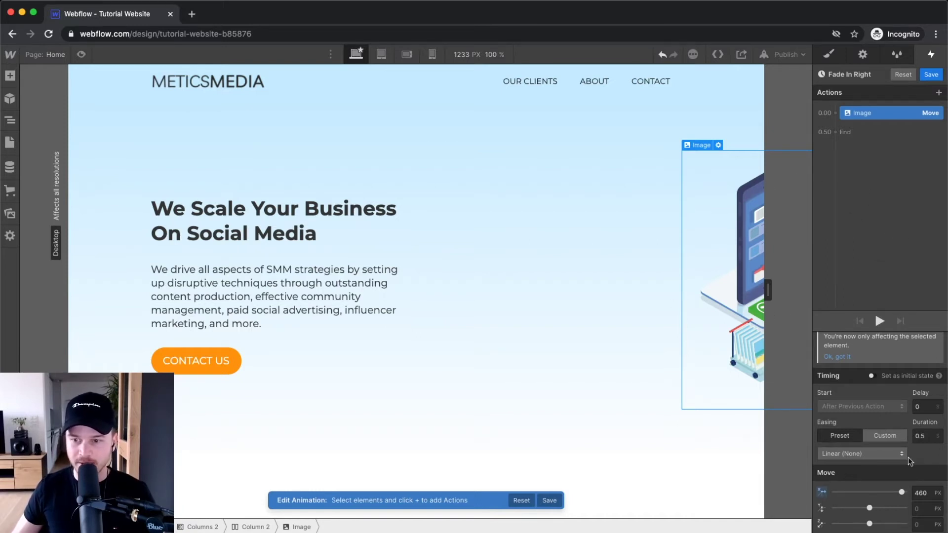
pyautogui.scroll(1, 897, 395)
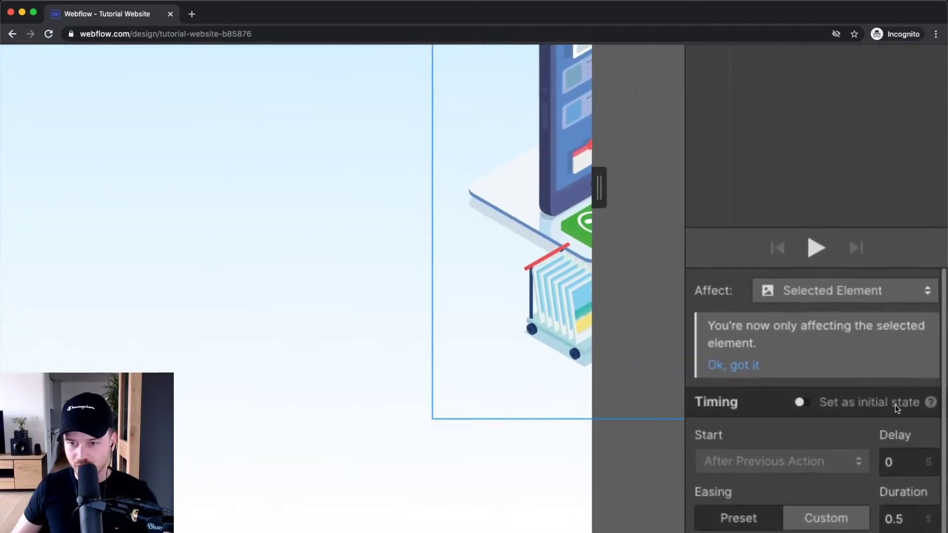
pyautogui.click(797, 404)
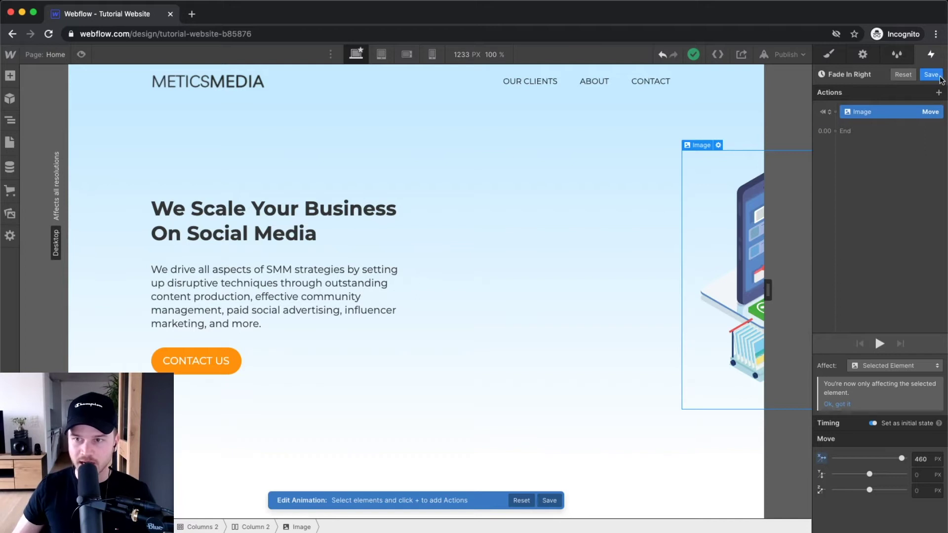
# Add an Opacity action at 0% set as the hero image's initial state.
pyautogui.click(939, 92)
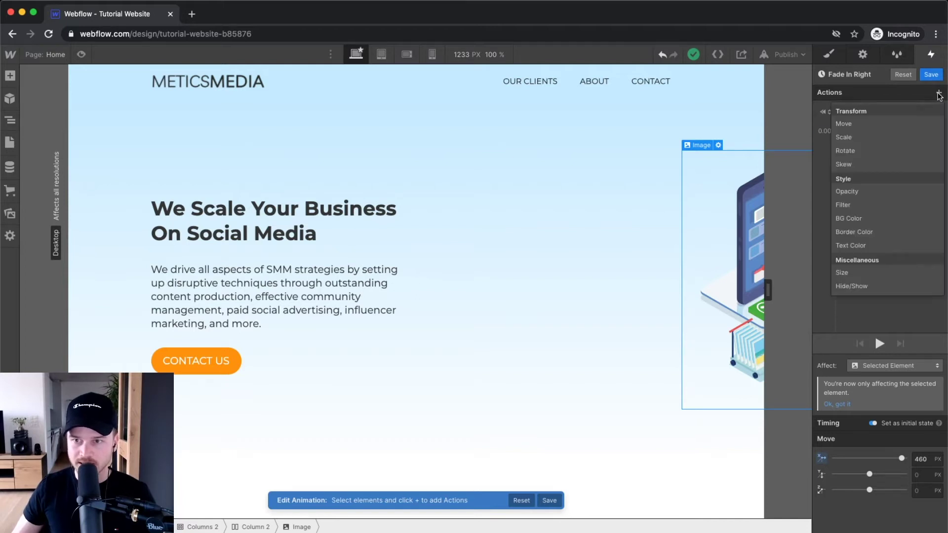
pyautogui.click(870, 192)
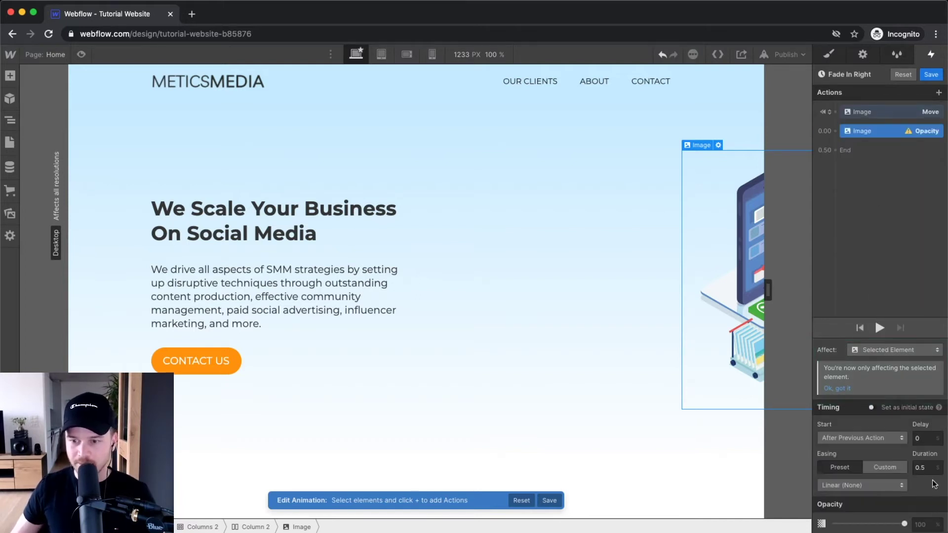
pyautogui.moveTo(904, 524); pyautogui.dragTo(813, 529)
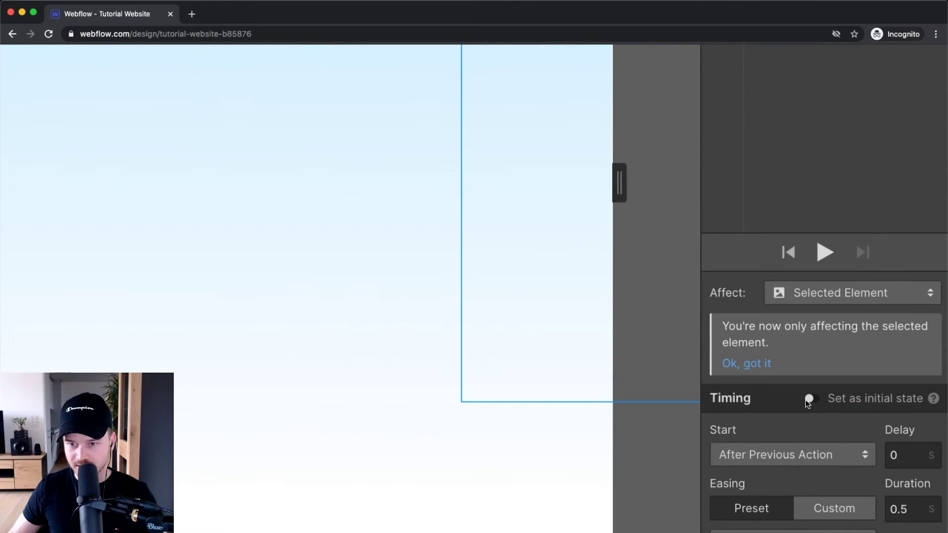
pyautogui.click(808, 399)
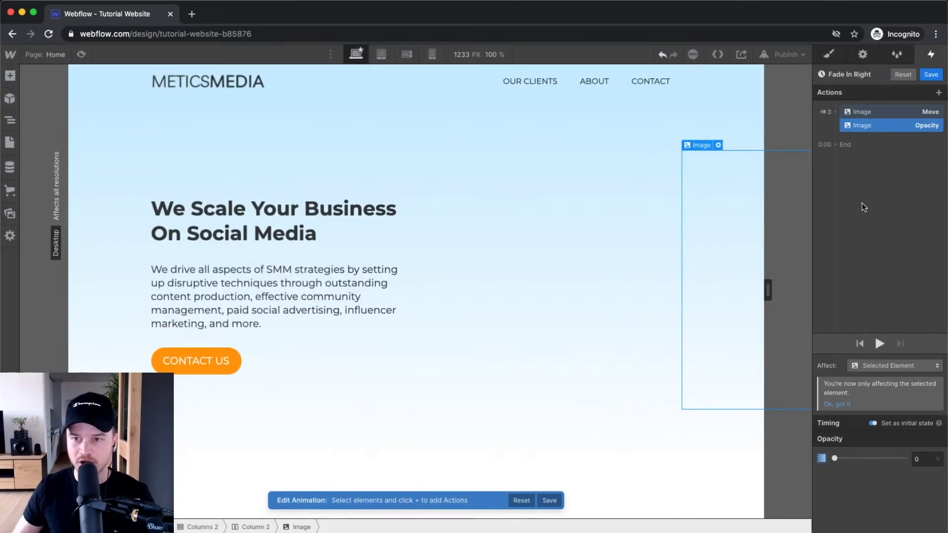
# Deselect the actions and reselect the hero image with its Move action.
pyautogui.click(871, 200)
pyautogui.click(730, 245)
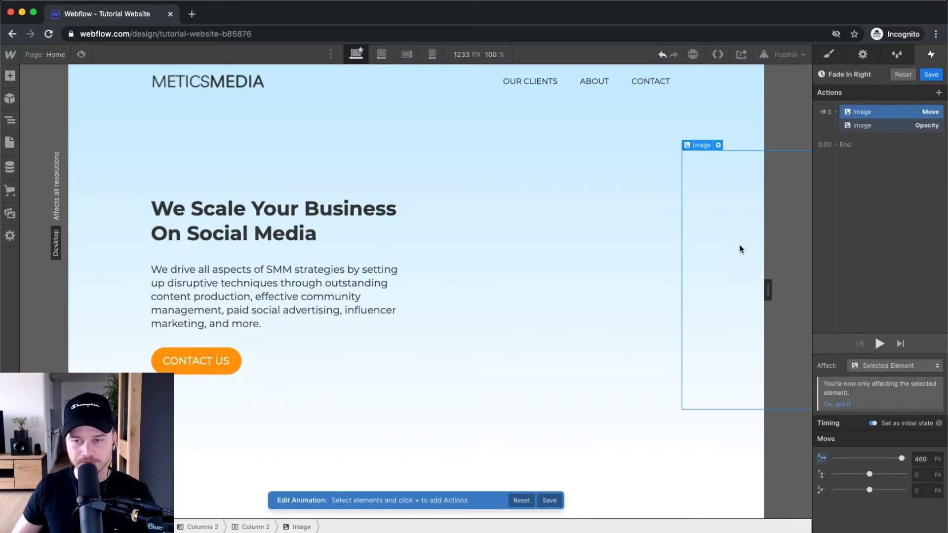
pyautogui.click(869, 215)
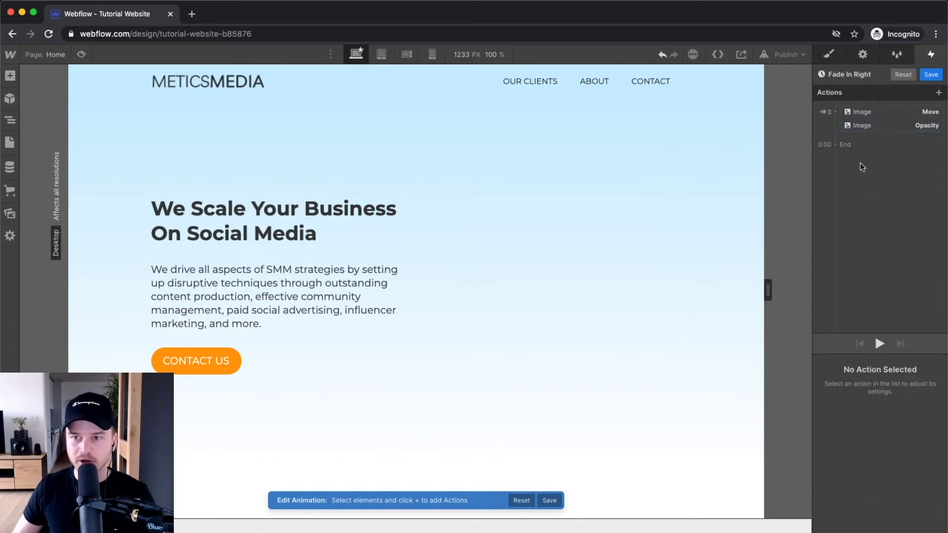
pyautogui.click(746, 225)
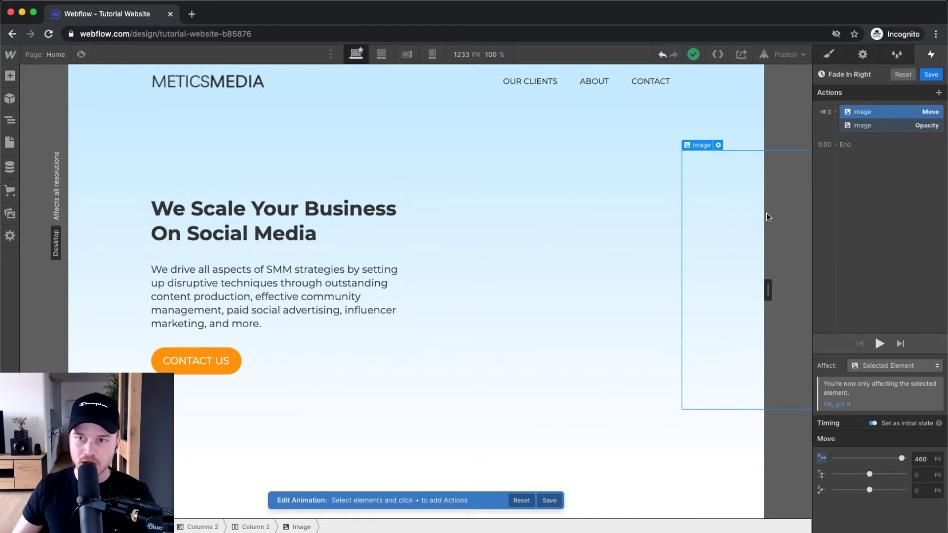
# Add a second Move action for the hero image, not set as initial state.
pyautogui.click(939, 92)
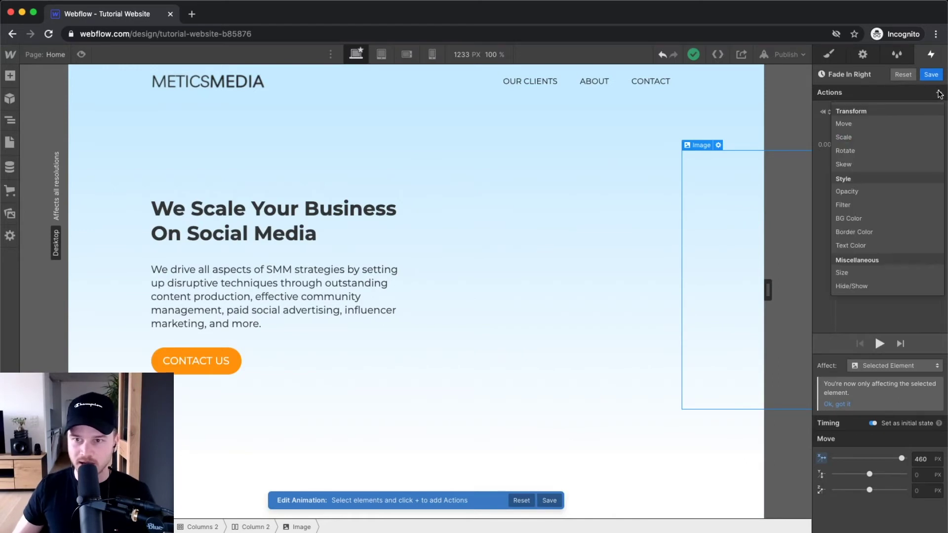
pyautogui.click(876, 123)
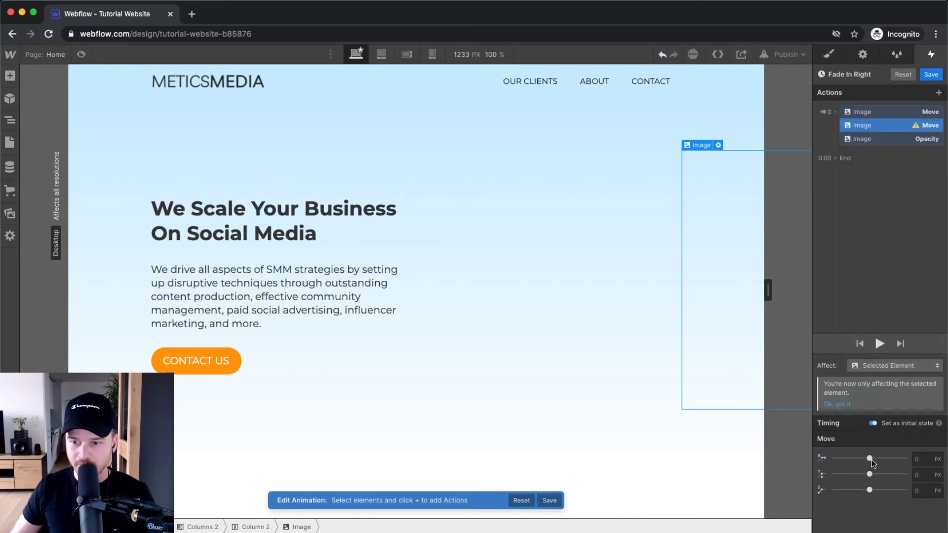
pyautogui.moveTo(870, 459); pyautogui.dragTo(871, 459)
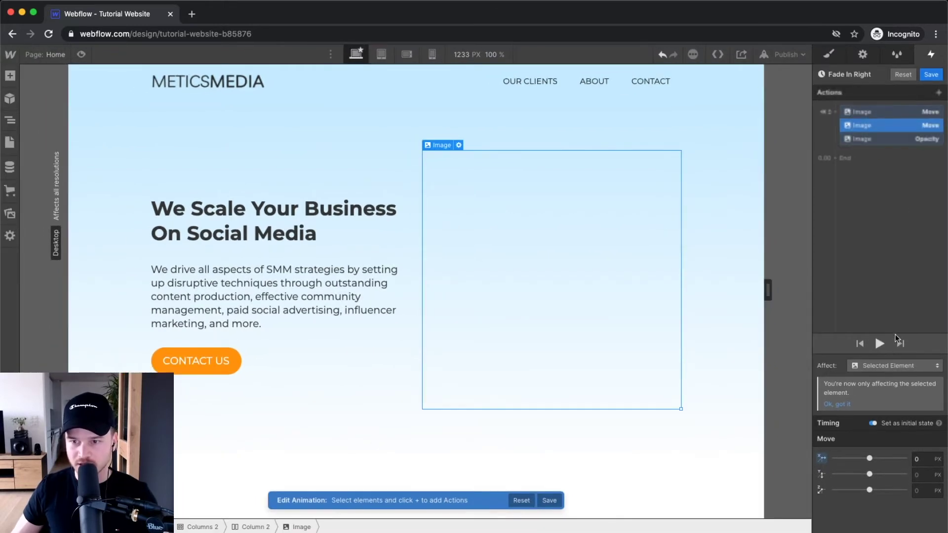
pyautogui.click(873, 424)
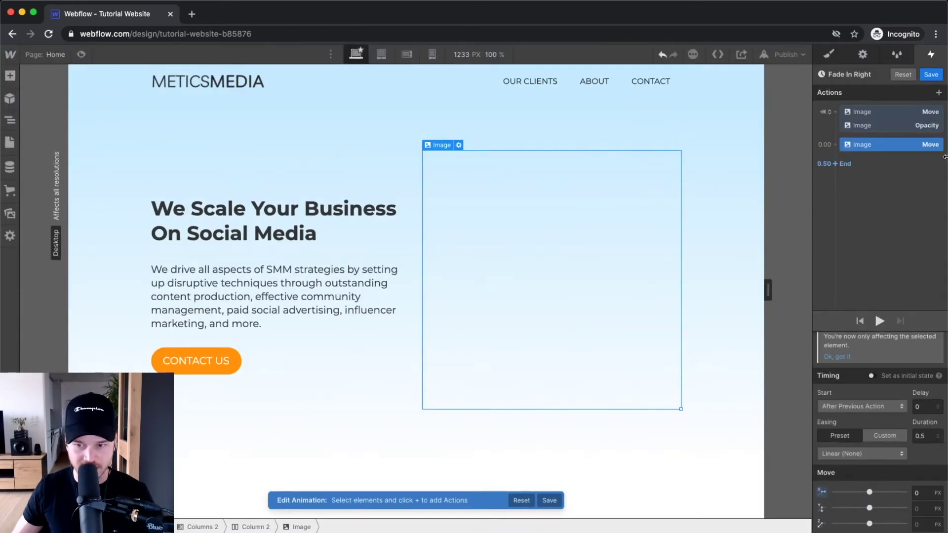
# Add an Opacity action at 100 running alongside the move, then play the preview.
pyautogui.click(938, 93)
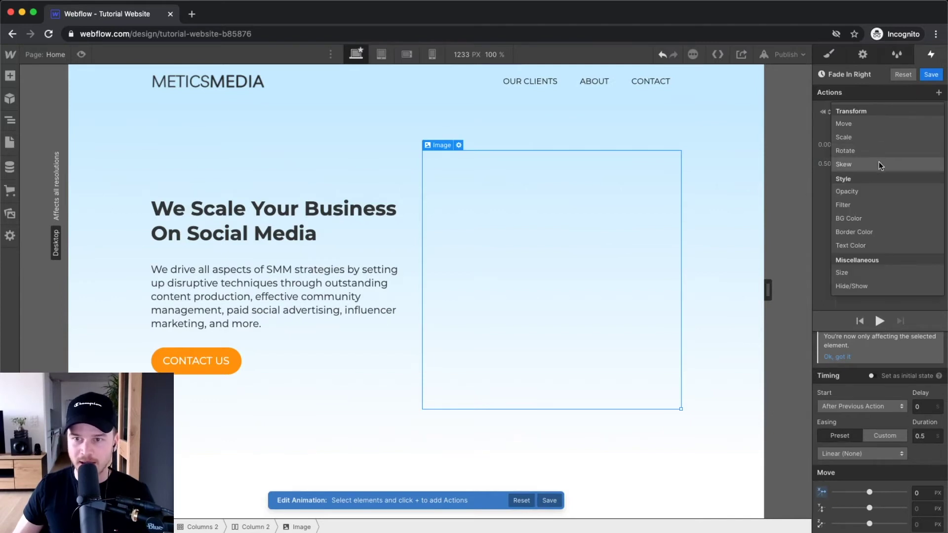
pyautogui.click(864, 192)
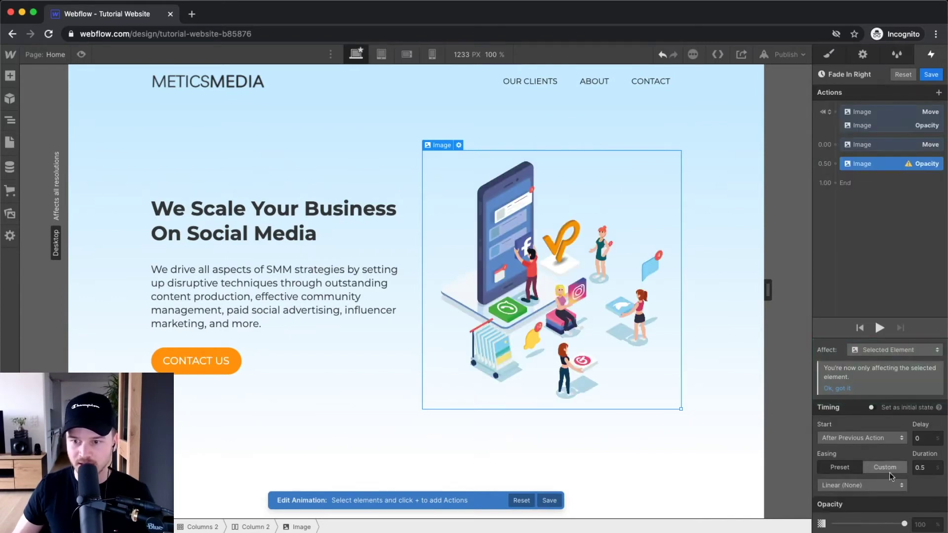
pyautogui.click(904, 525)
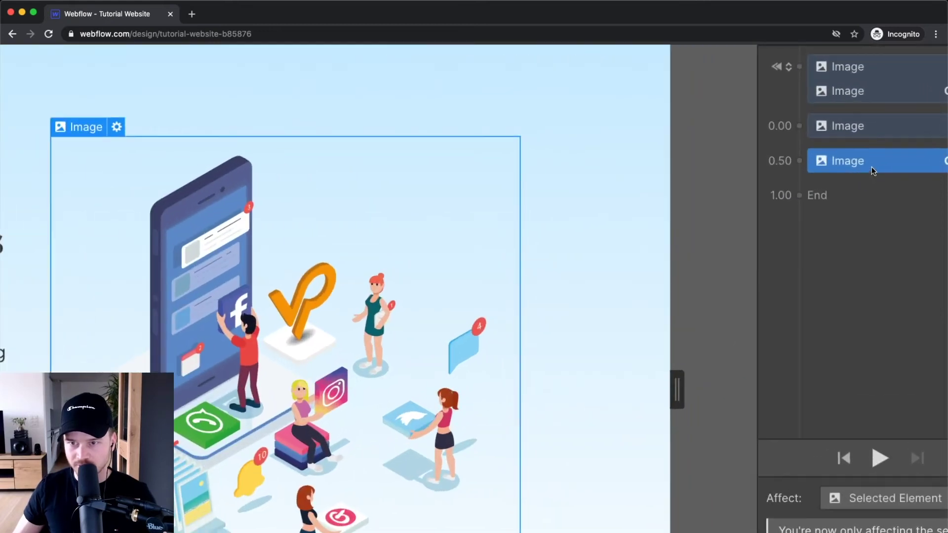
pyautogui.moveTo(875, 165); pyautogui.dragTo(871, 132)
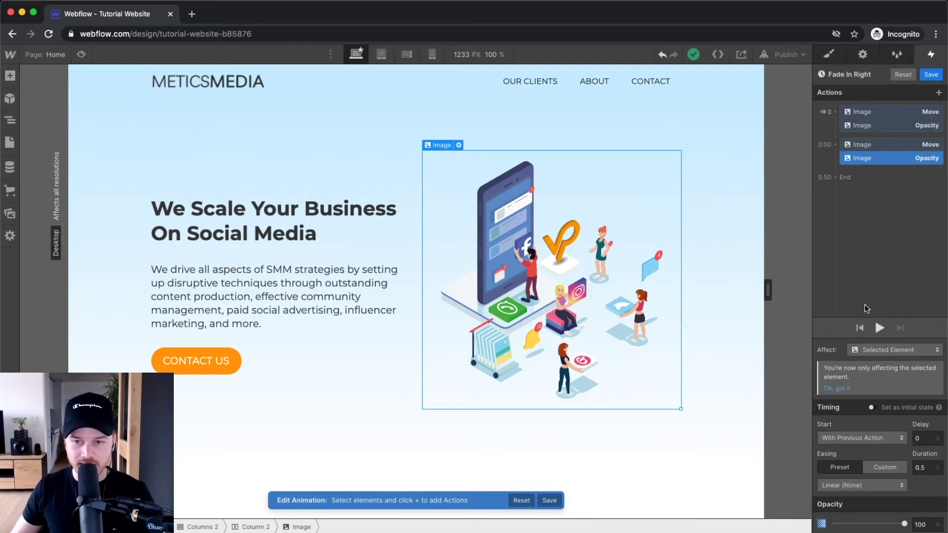
pyautogui.click(879, 327)
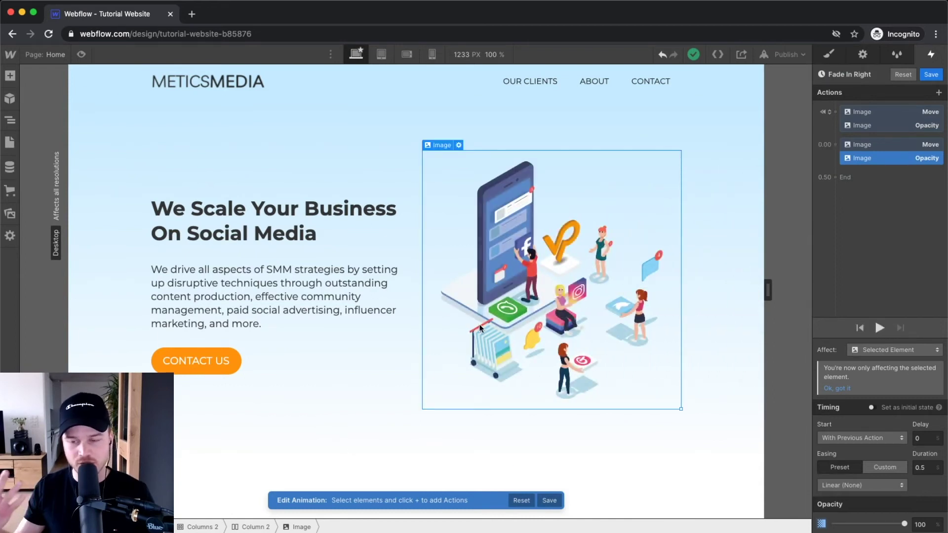
# Give both the Move and Opacity actions Out Quint easing and preview the result.
pyautogui.click(873, 144)
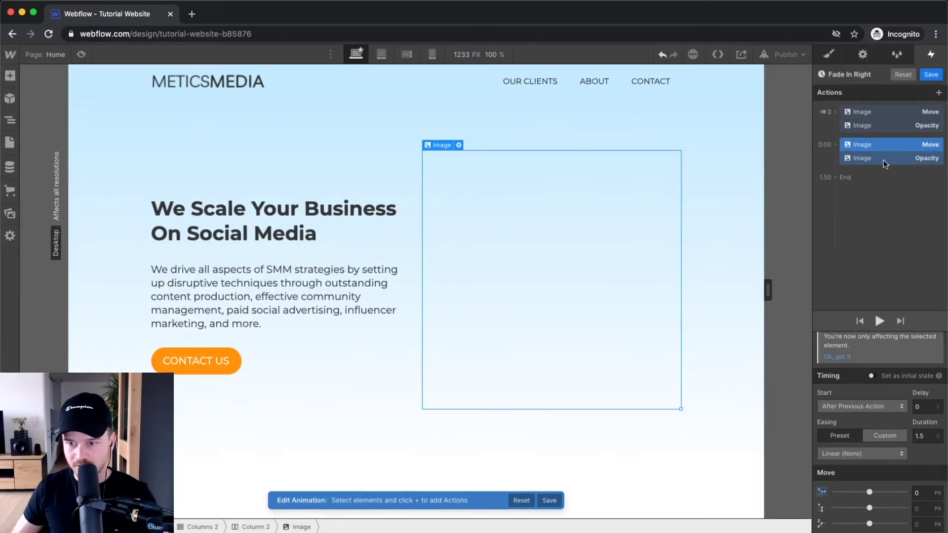
pyautogui.click(884, 159)
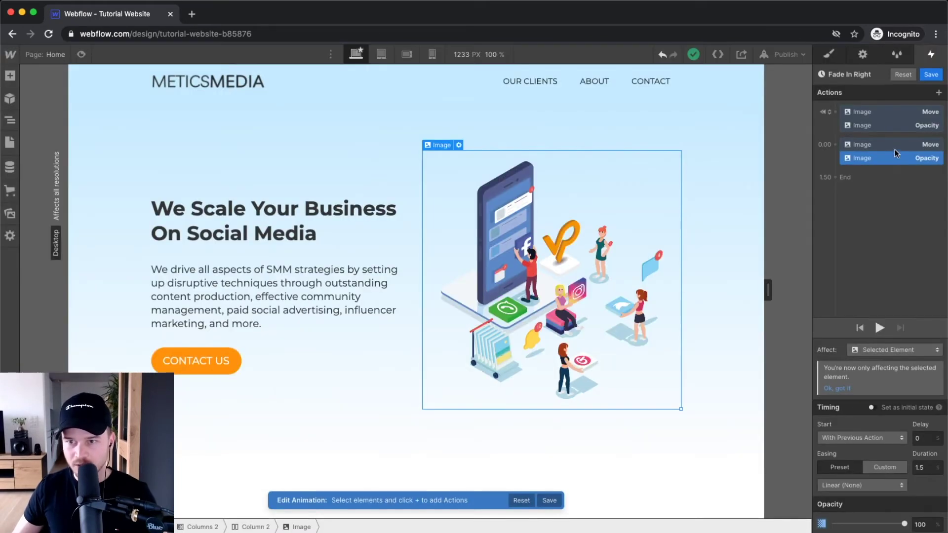
pyautogui.click(895, 145)
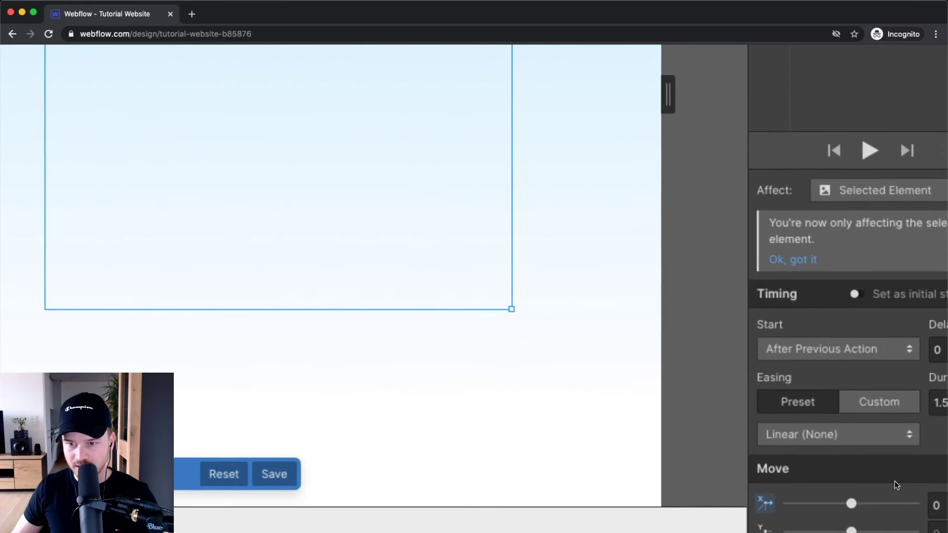
pyautogui.click(804, 434)
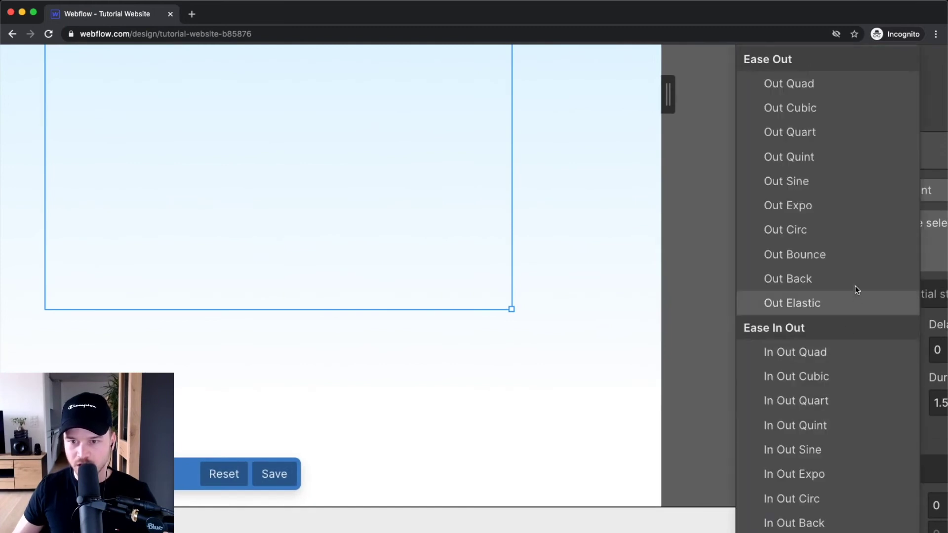
pyautogui.click(815, 161)
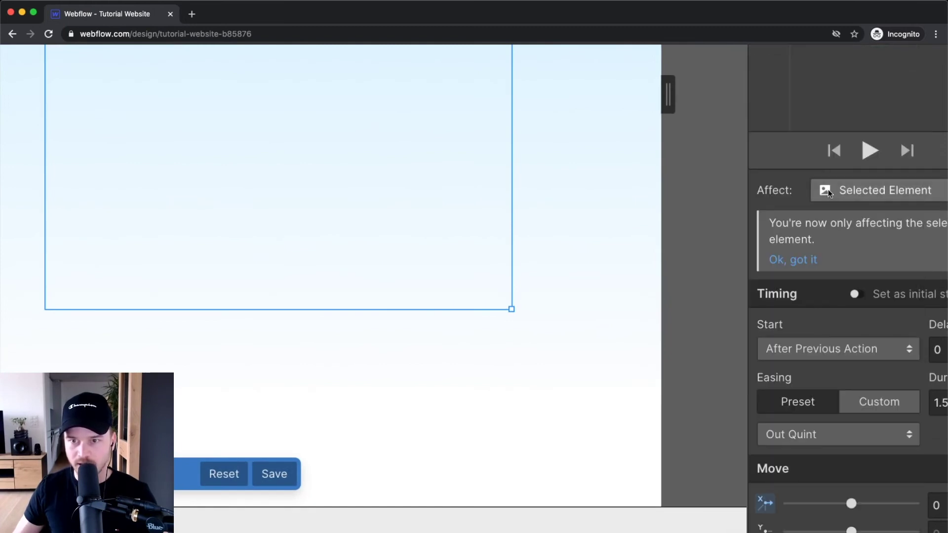
pyautogui.click(865, 158)
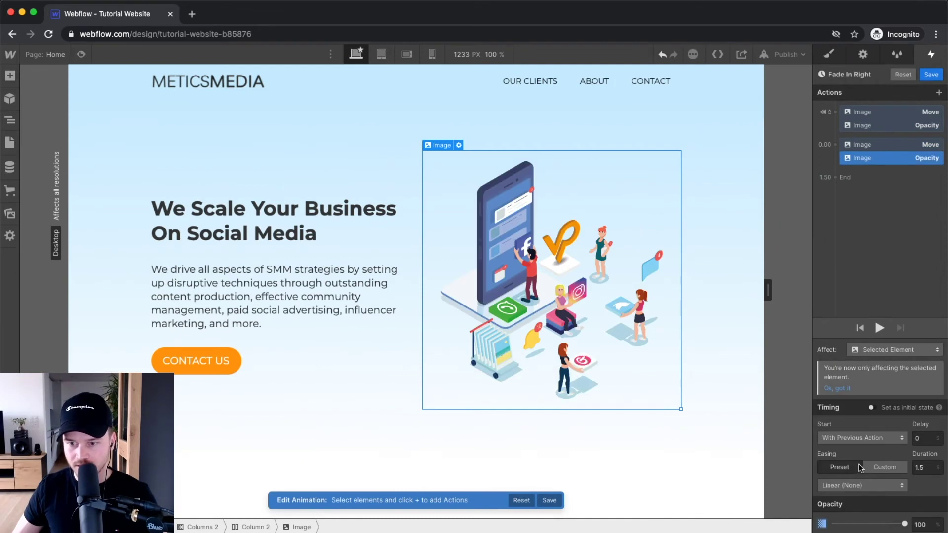
pyautogui.click(859, 485)
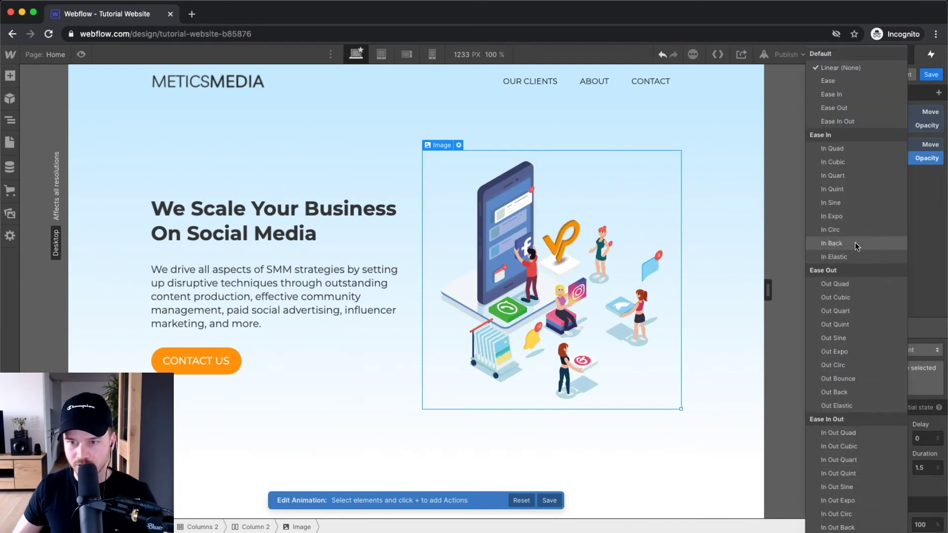
pyautogui.click(842, 324)
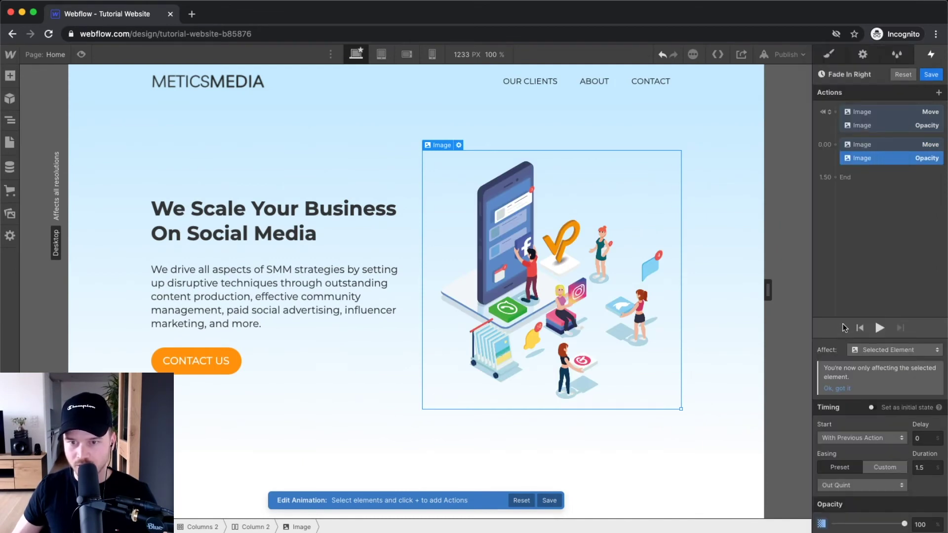
pyautogui.click(878, 325)
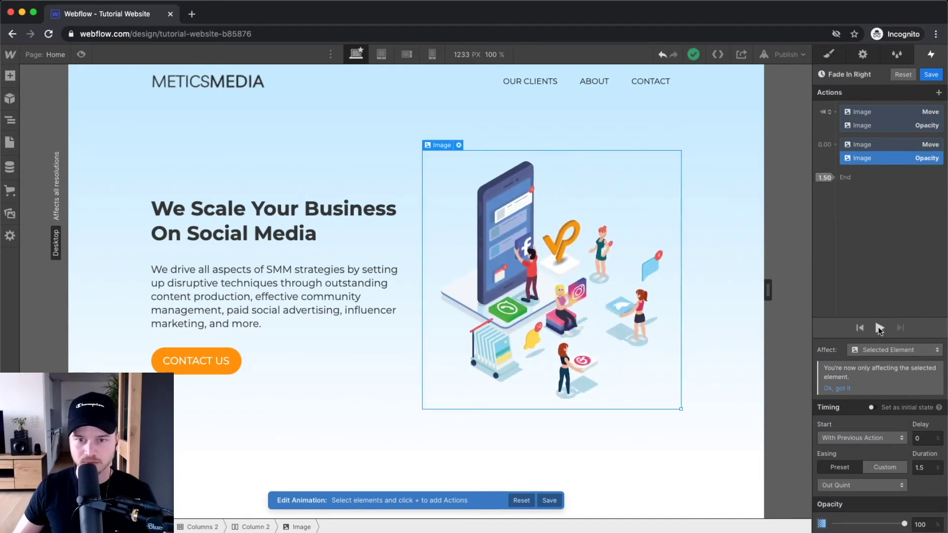
pyautogui.click(878, 326)
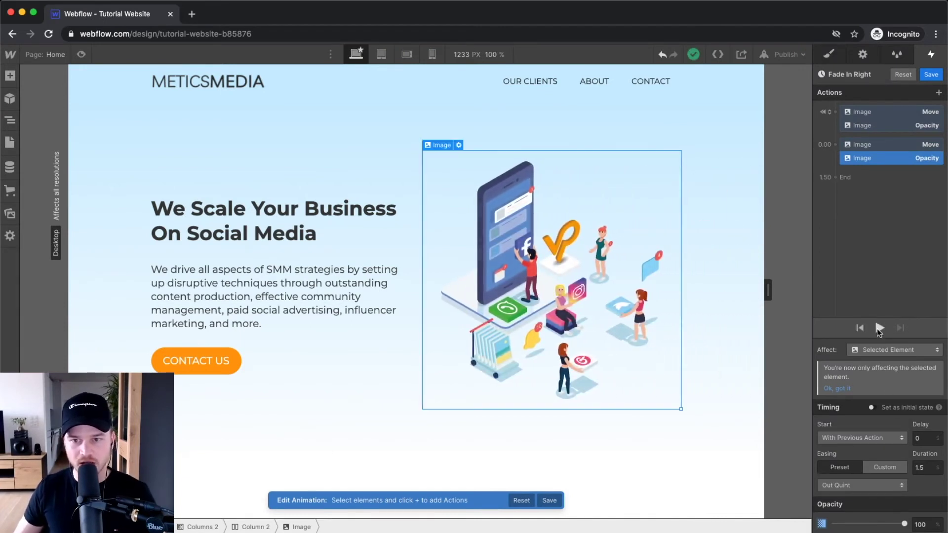
pyautogui.click(878, 327)
# Set the duration to 2.5 seconds and preview the lengthened animation.
pyautogui.click(921, 468)
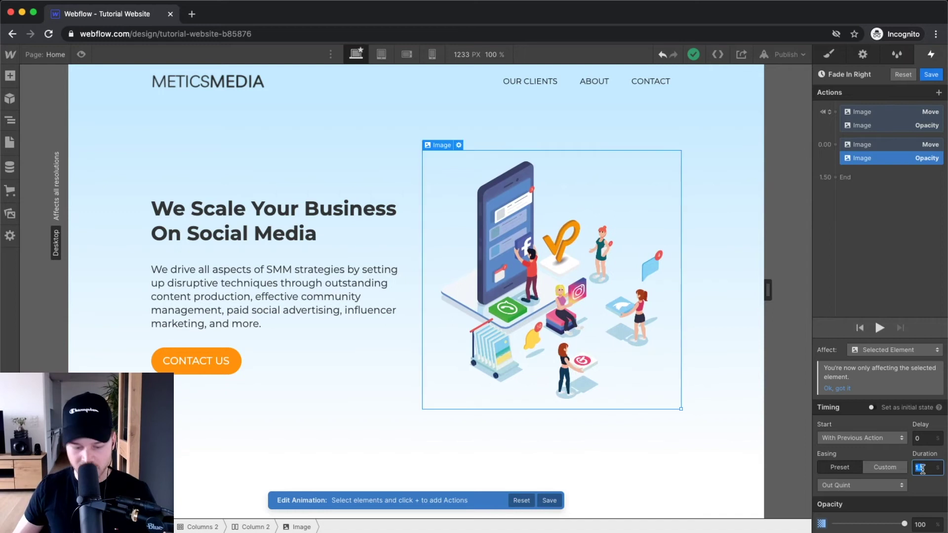
pyautogui.write('2.5')
pyautogui.press('Return')
pyautogui.click(876, 145)
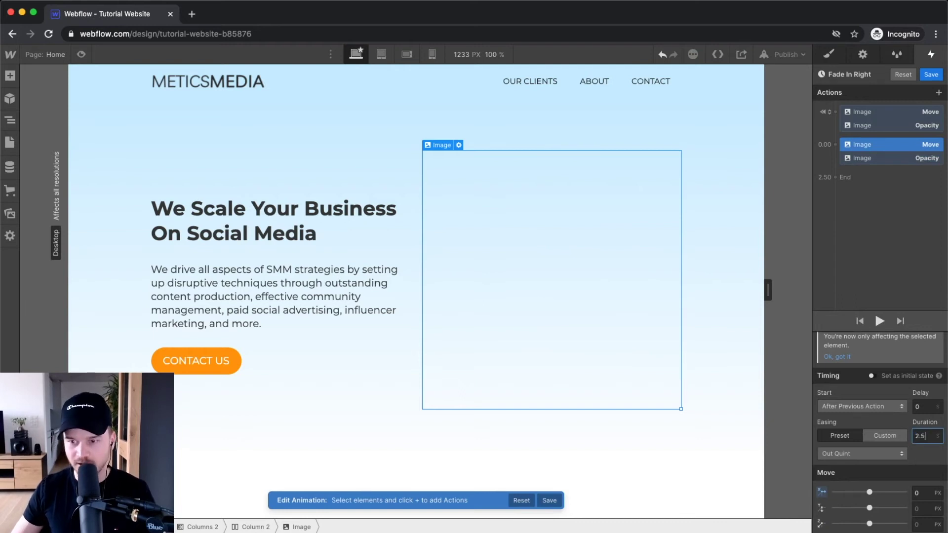
pyautogui.click(868, 270)
pyautogui.click(879, 343)
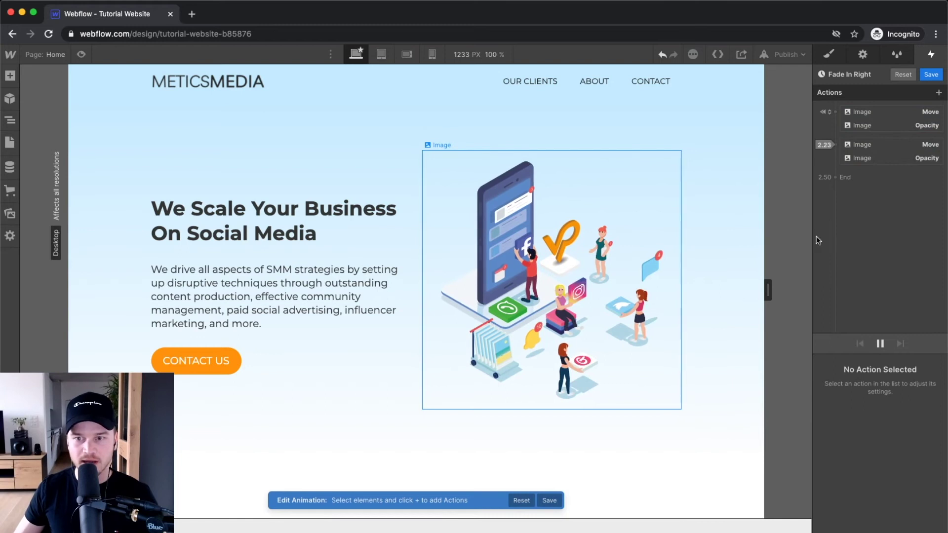
# Preview the page to watch the hero image fade in from the right, then exit.
pyautogui.click(82, 54)
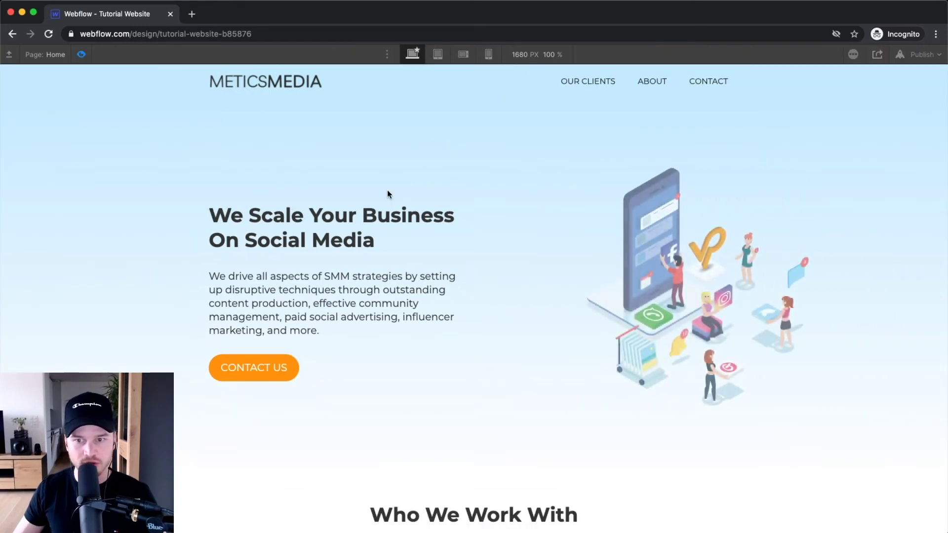
pyautogui.click(82, 54)
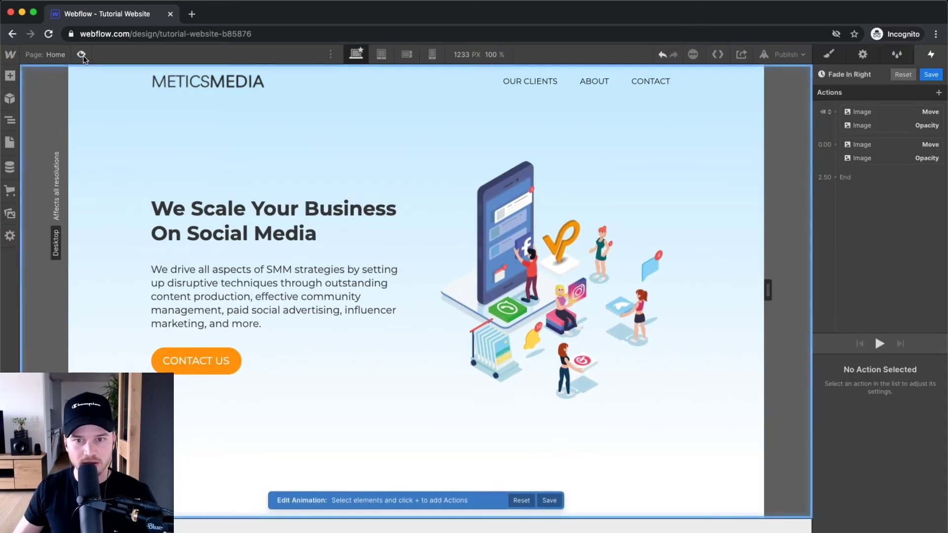
pyautogui.click(82, 54)
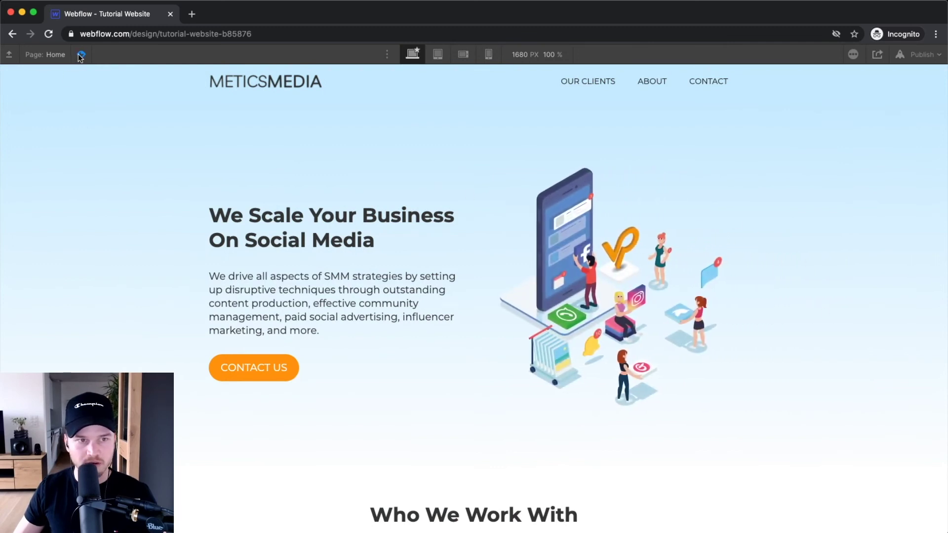
pyautogui.press('super+shift+p')
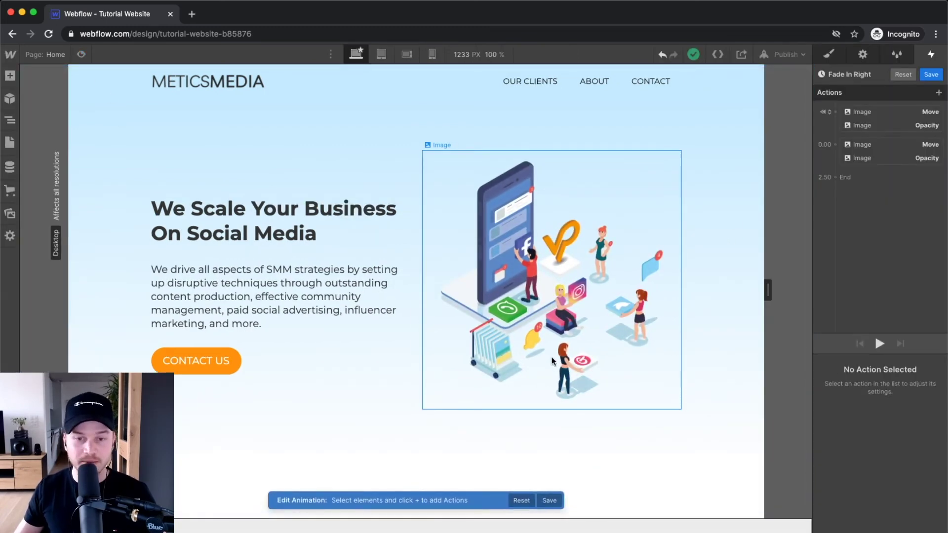
# Scroll down to the 'Who We Work With' logo section.
pyautogui.scroll(-3, 575, 434)
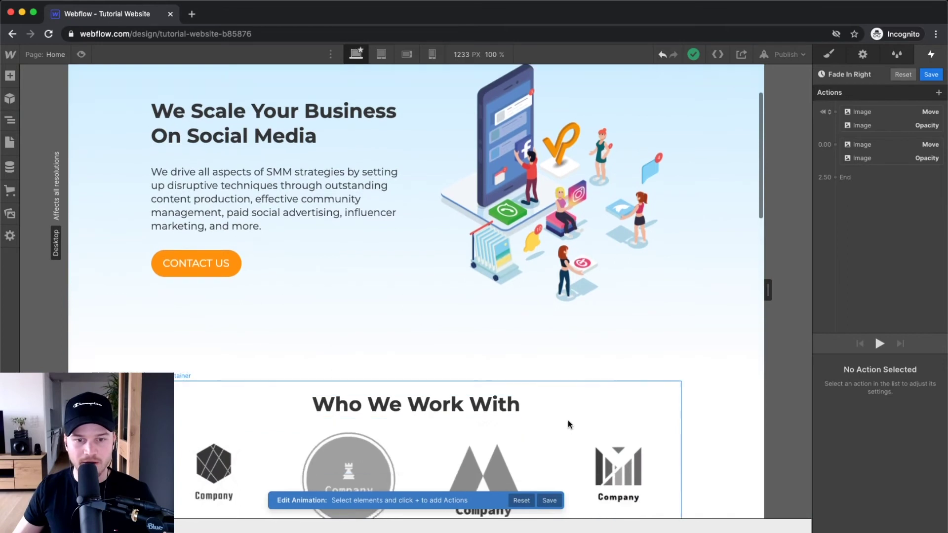
pyautogui.scroll(-3, 551, 324)
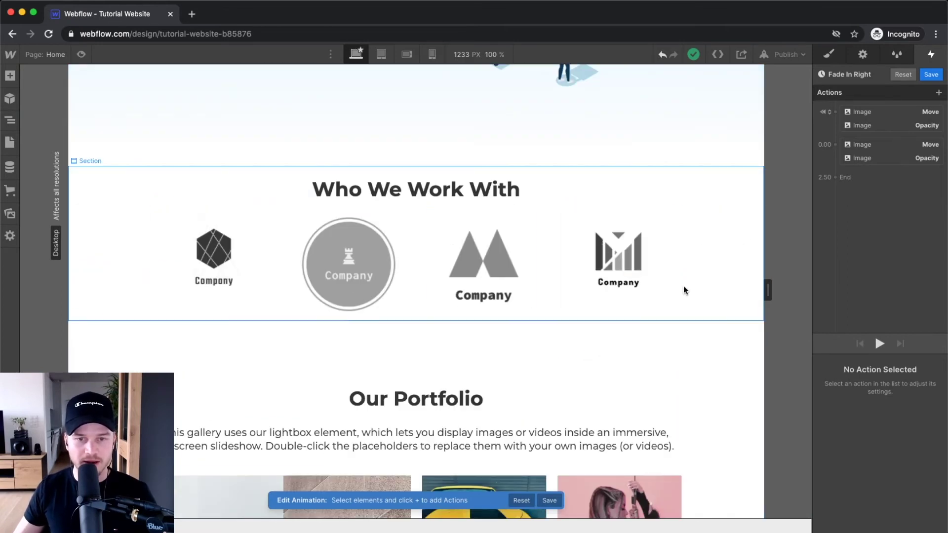
pyautogui.scroll(10, 360, 345)
pyautogui.scroll(-3, 458, 258)
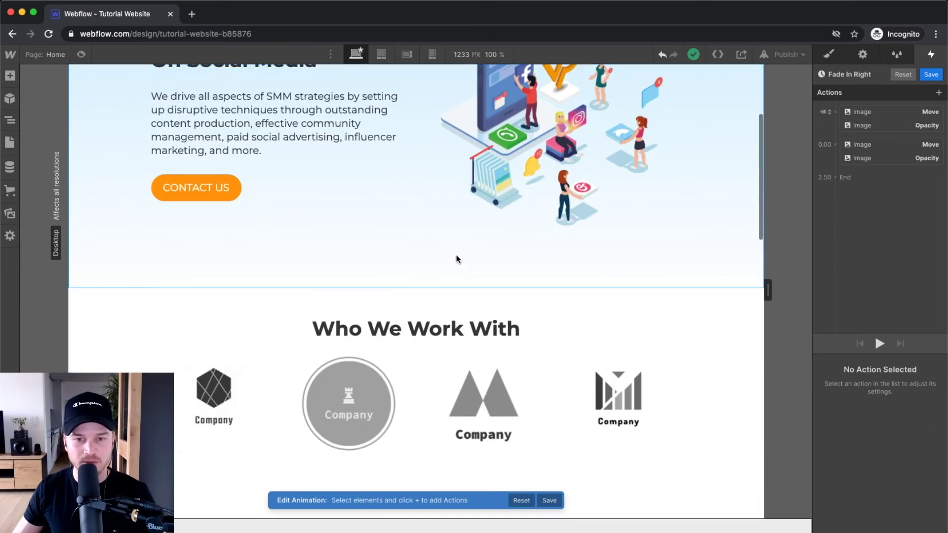
pyautogui.scroll(-3, 458, 258)
pyautogui.scroll(1, 487, 228)
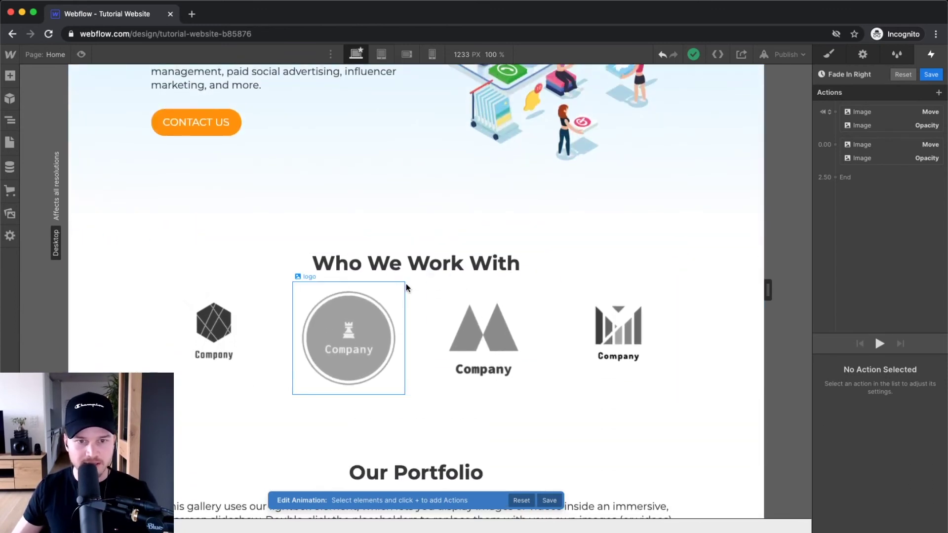
# Select Grid 3 with the logos and add a While scrolling in view element trigger.
pyautogui.click(545, 289)
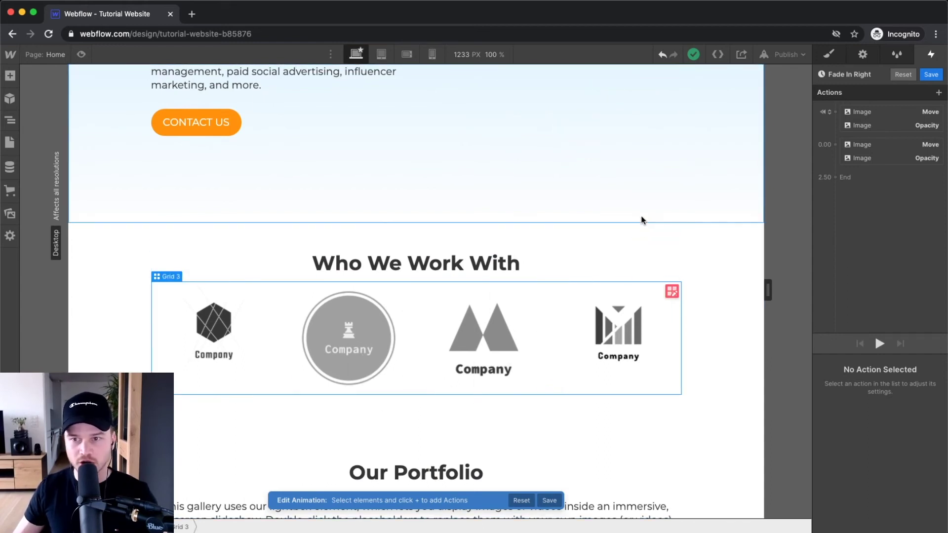
pyautogui.click(829, 54)
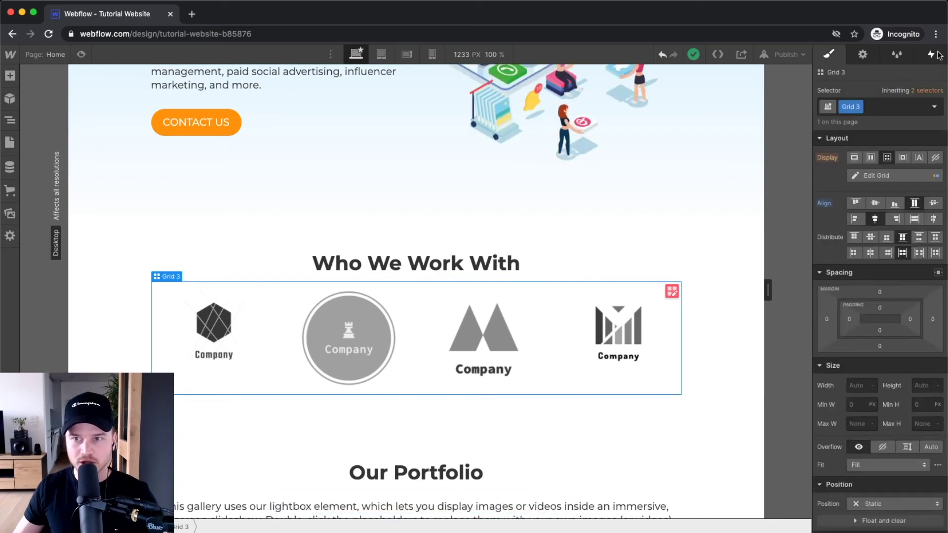
pyautogui.click(904, 56)
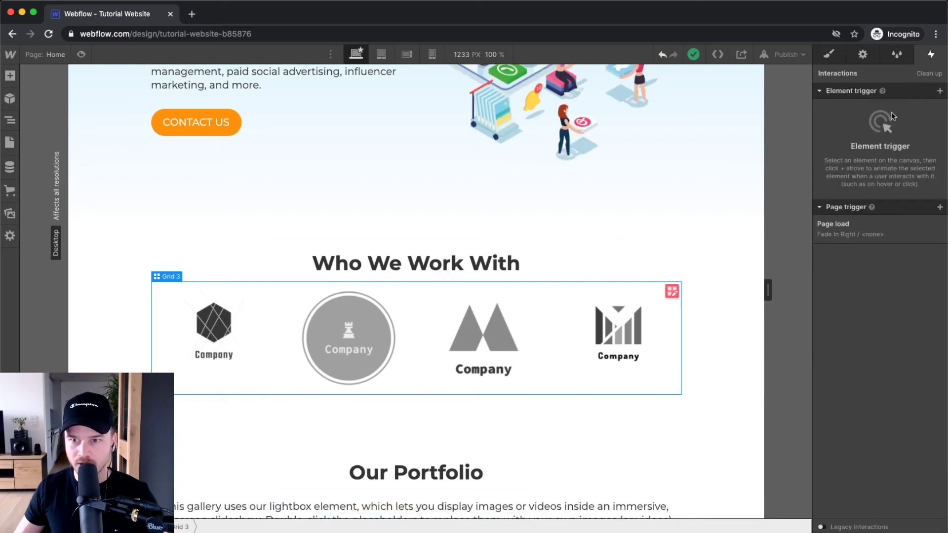
pyautogui.click(939, 92)
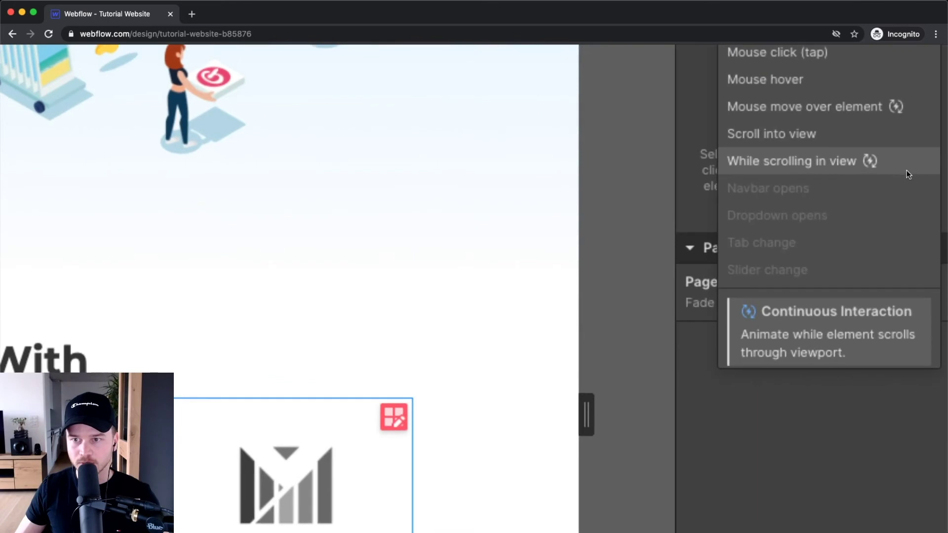
pyautogui.click(894, 164)
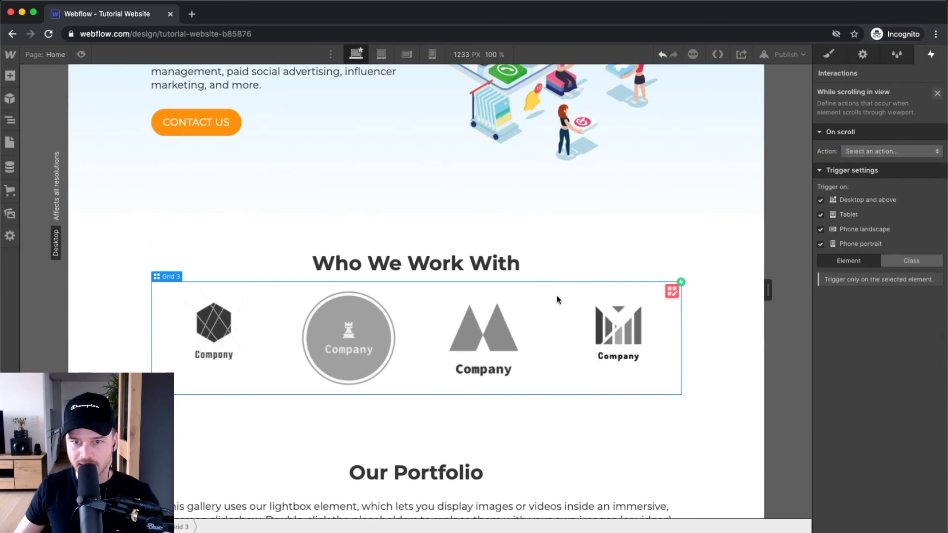
pyautogui.press('Escape')
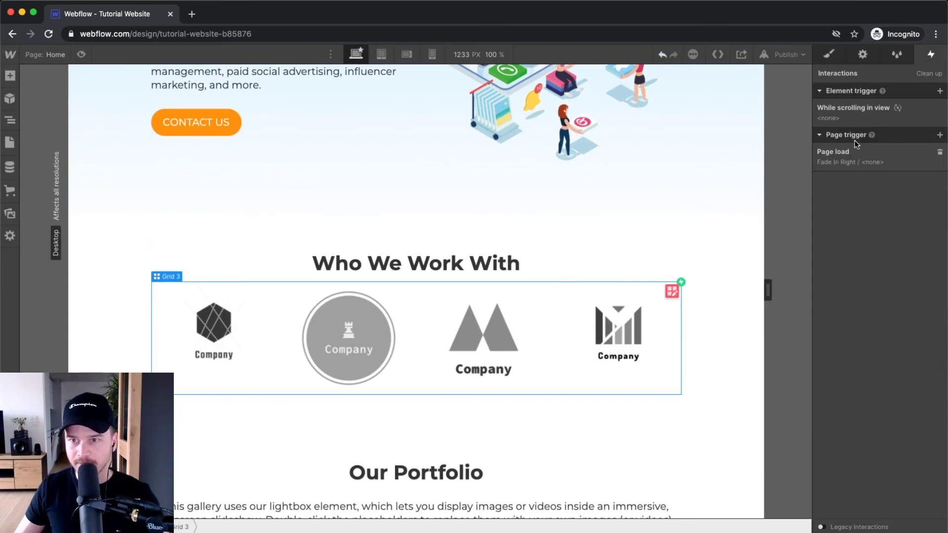
# Set the trigger's action to play a new scroll animation.
pyautogui.click(872, 111)
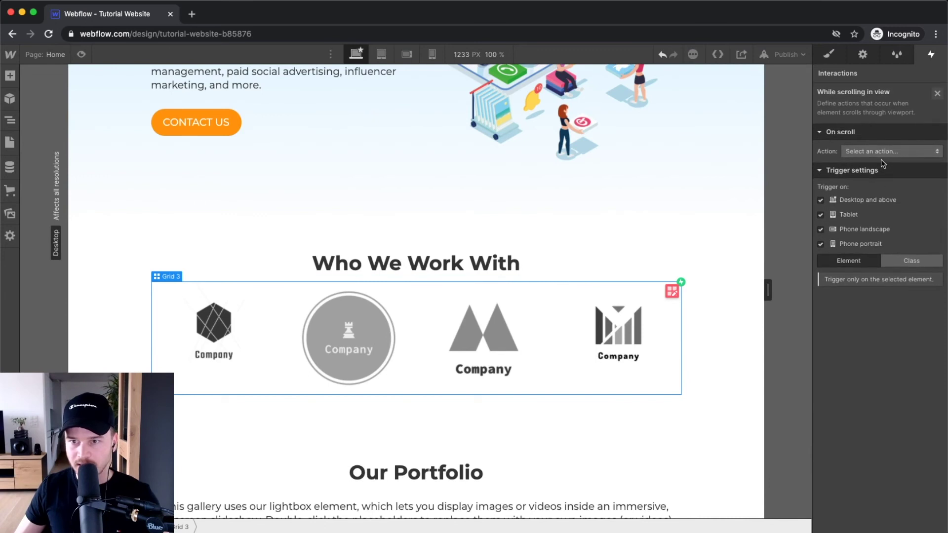
pyautogui.click(882, 154)
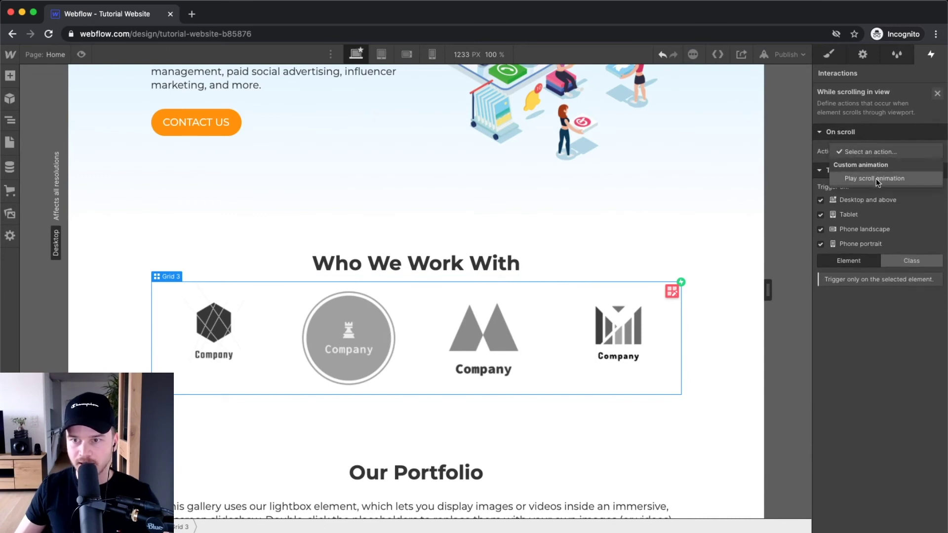
pyautogui.click(876, 179)
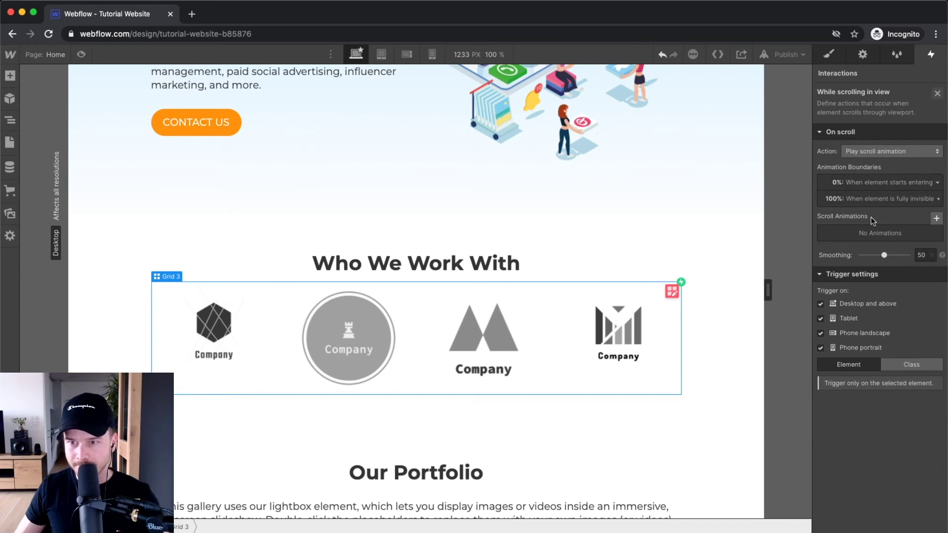
pyautogui.click(937, 218)
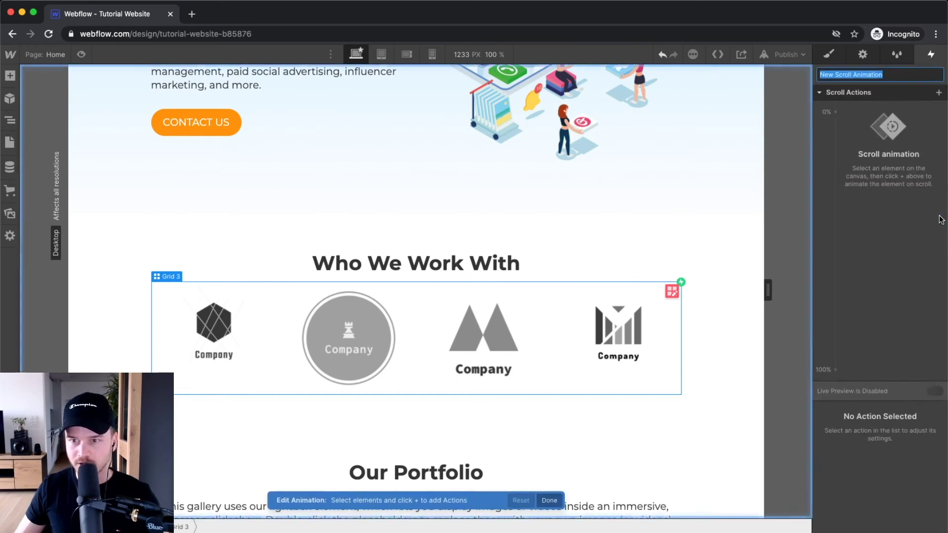
# Animate the grid's opacity from 0 at 0% to 100 at 100%, then preview the page.
pyautogui.click(939, 93)
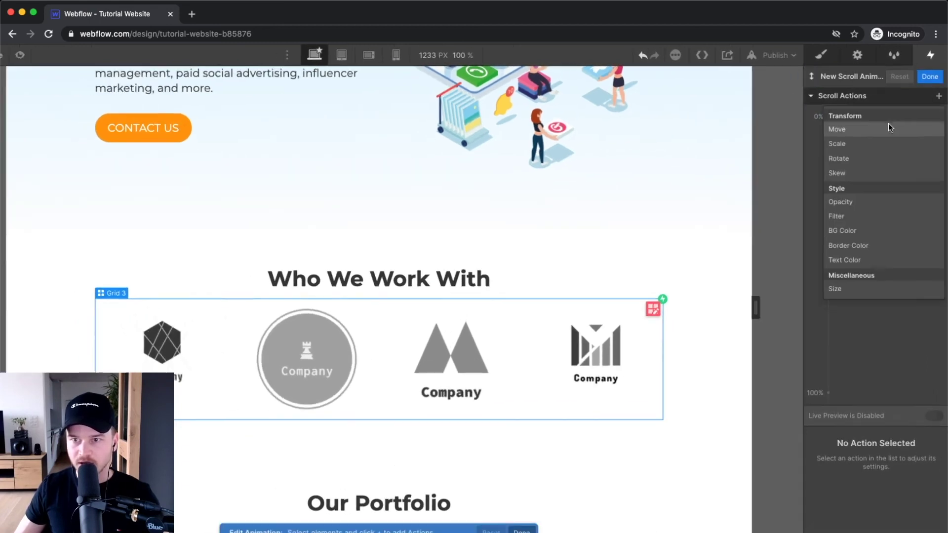
pyautogui.click(869, 192)
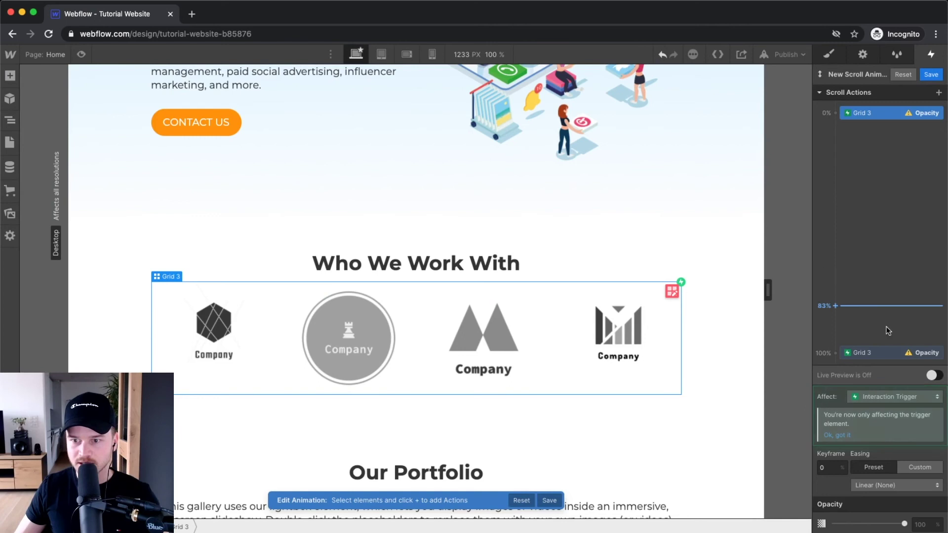
pyautogui.moveTo(902, 524); pyautogui.dragTo(828, 525)
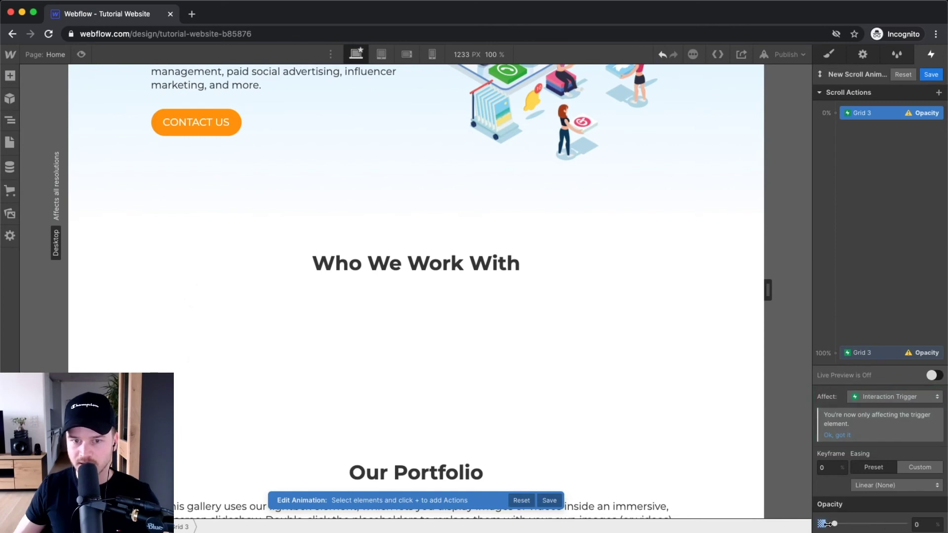
pyautogui.click(884, 353)
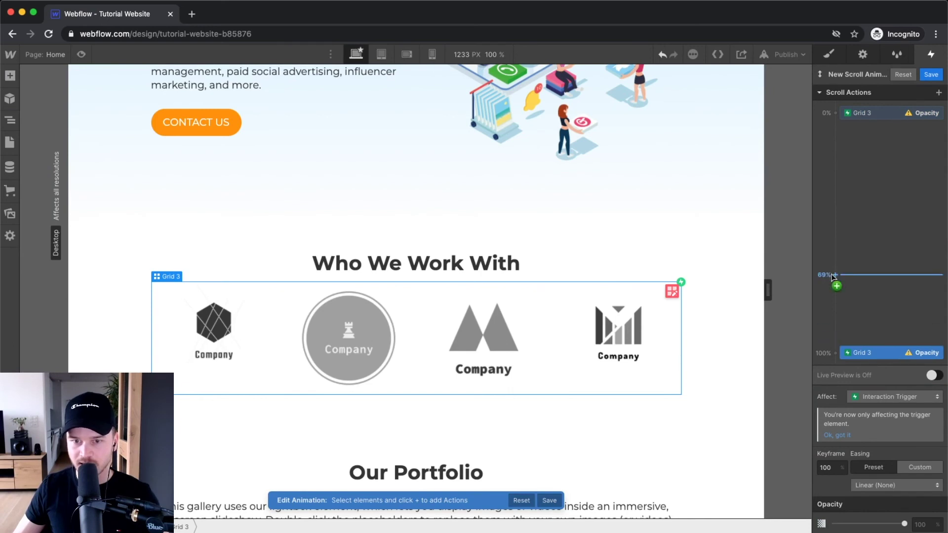
pyautogui.scroll(2, 686, 328)
pyautogui.scroll(-3, 686, 326)
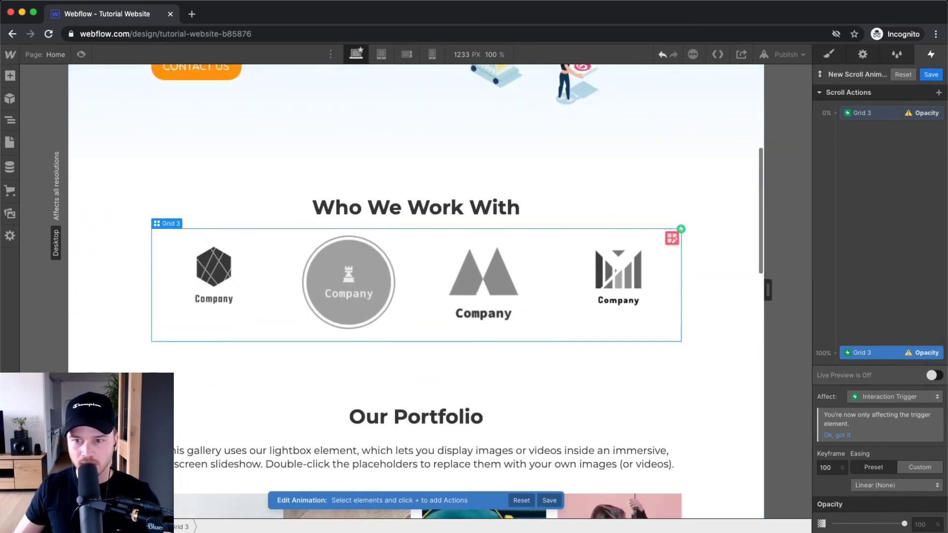
pyautogui.scroll(1, 687, 327)
pyautogui.click(931, 75)
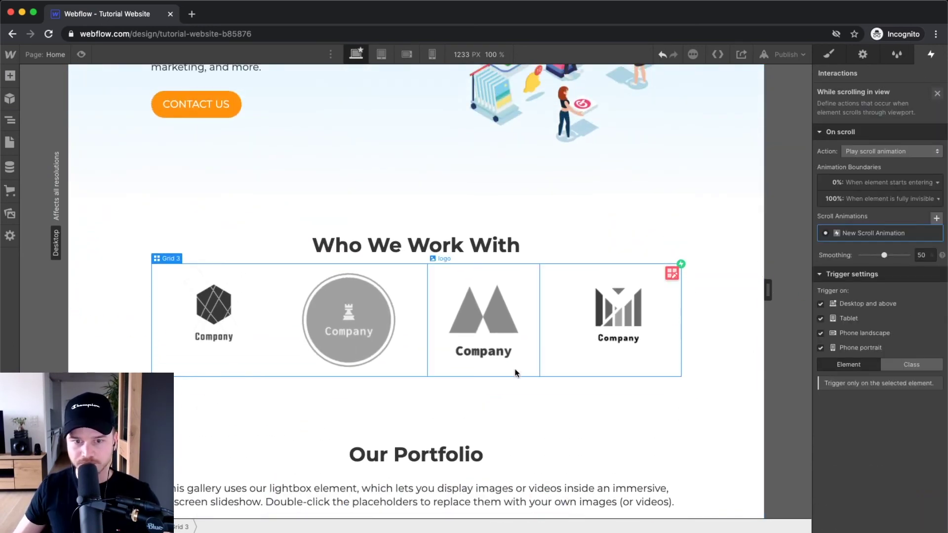
pyautogui.scroll(-4, 515, 373)
pyautogui.scroll(6, 510, 343)
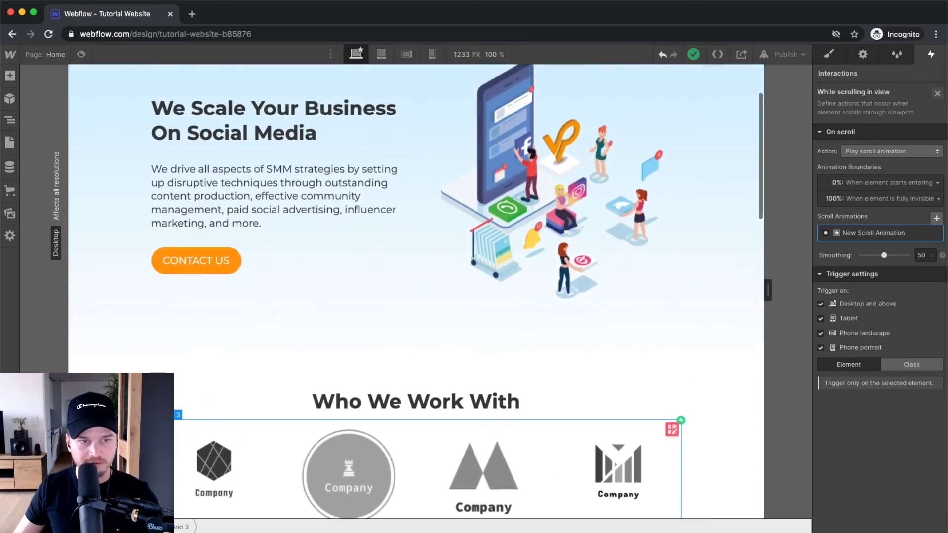
pyautogui.click(81, 54)
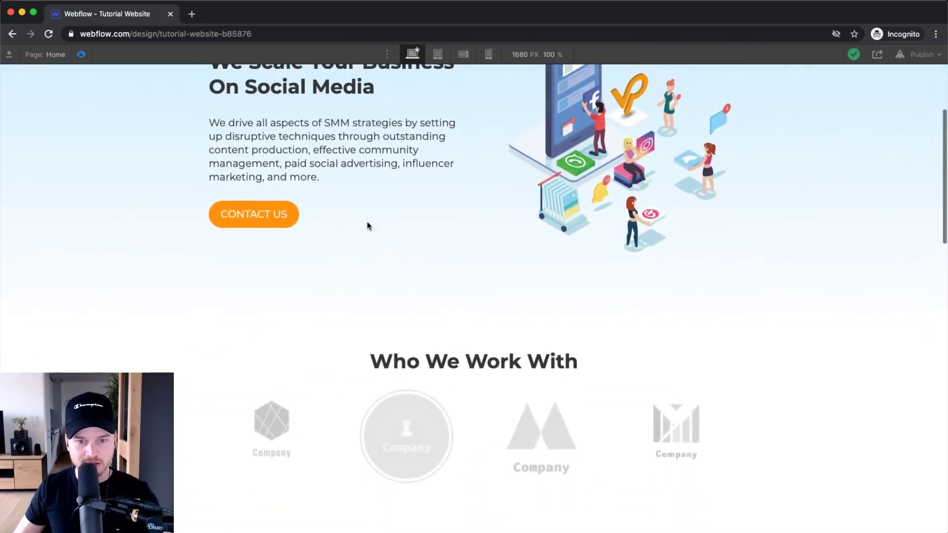
# Scroll the preview to check the 'Who We Work With' logos fading in, then exit preview.
pyautogui.scroll(2, 205, 110)
pyautogui.scroll(2, 514, 296)
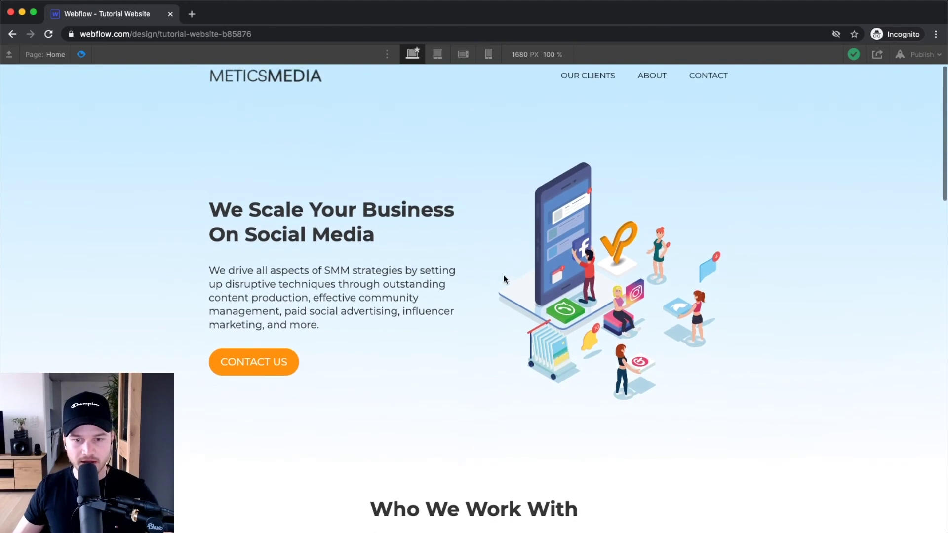
pyautogui.scroll(-2, 561, 425)
pyautogui.scroll(-2, 475, 441)
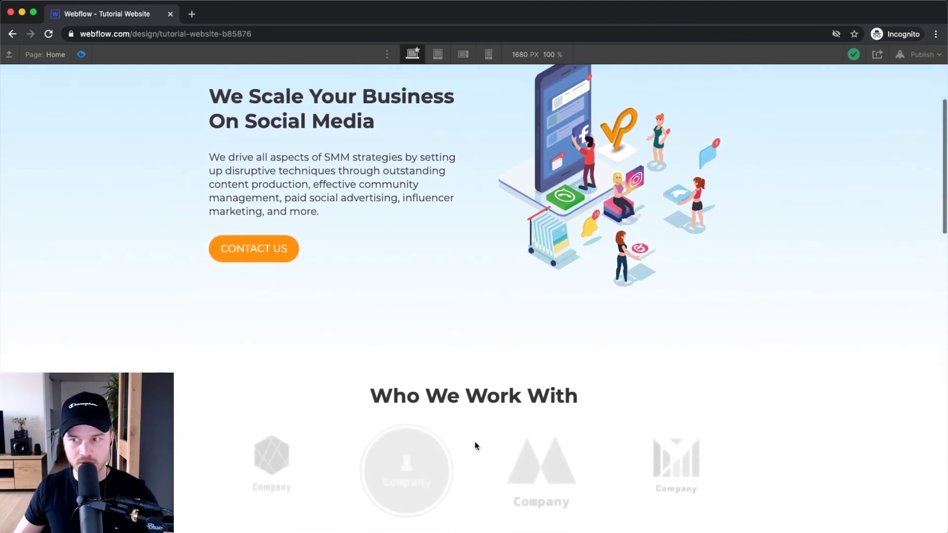
pyautogui.scroll(-10, 475, 442)
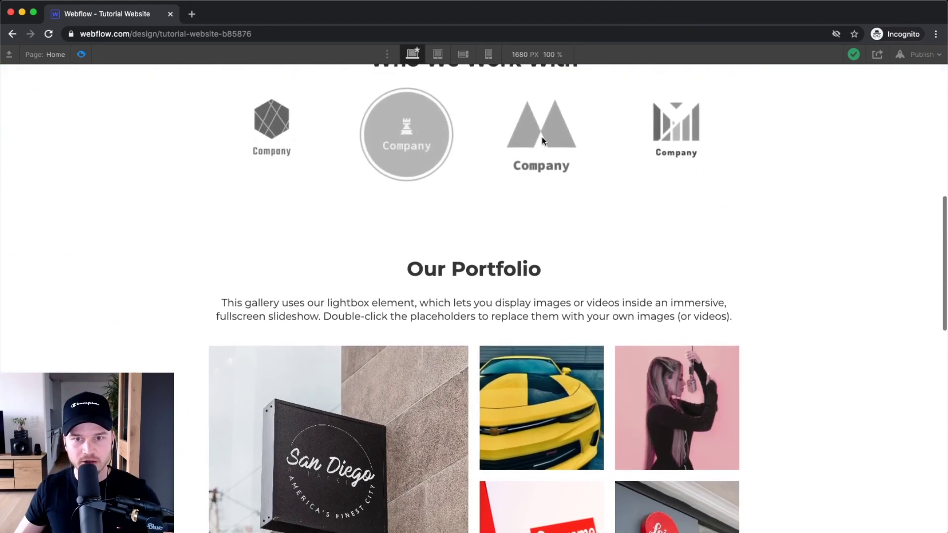
pyautogui.scroll(6, 391, 218)
pyautogui.click(80, 54)
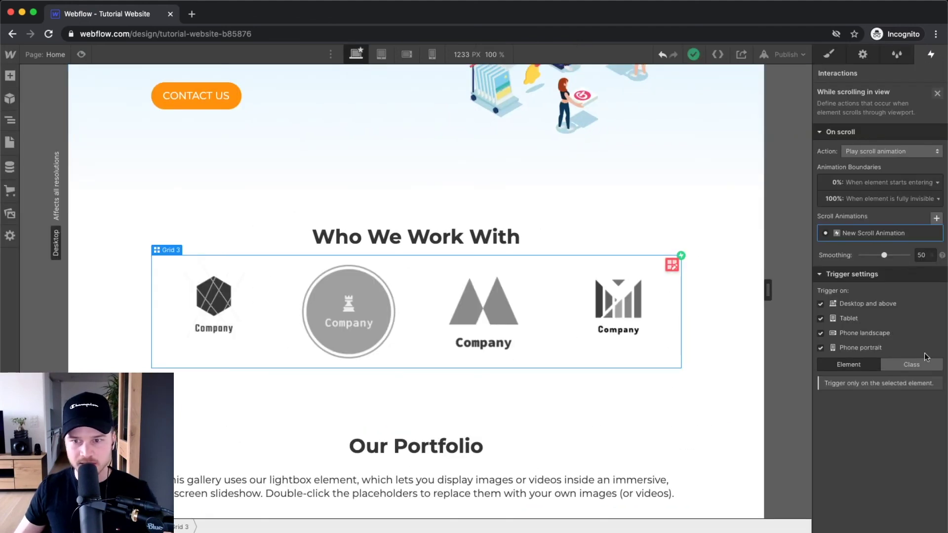
# Move the Grid 3 full-opacity keyframe from 100% to 50% in New Scroll Animation and save.
pyautogui.scroll(-1, 859, 255)
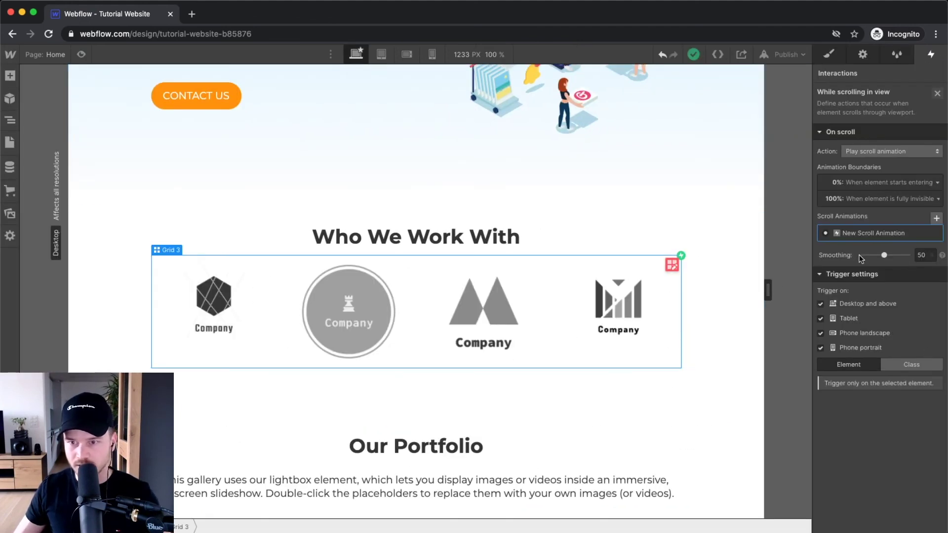
pyautogui.click(870, 214)
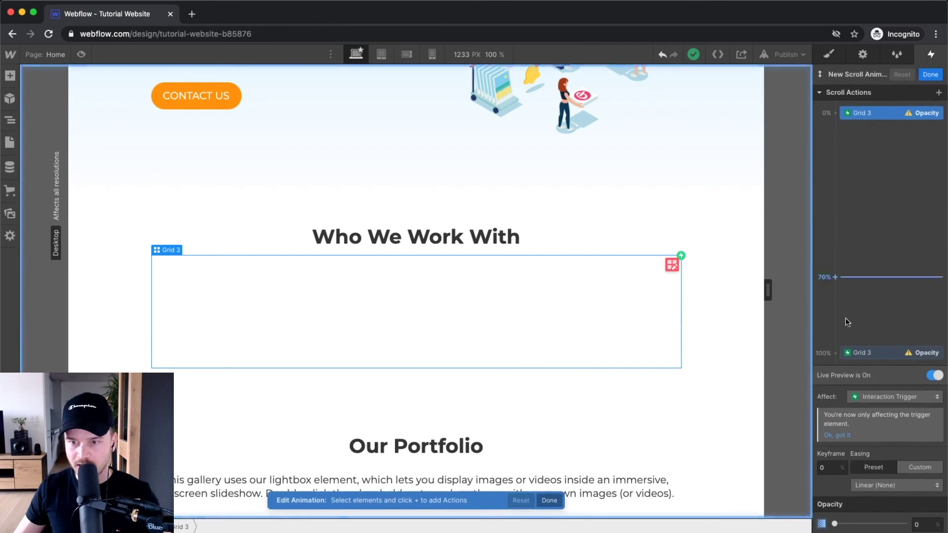
pyautogui.click(861, 353)
pyautogui.moveTo(865, 258); pyautogui.dragTo(860, 233)
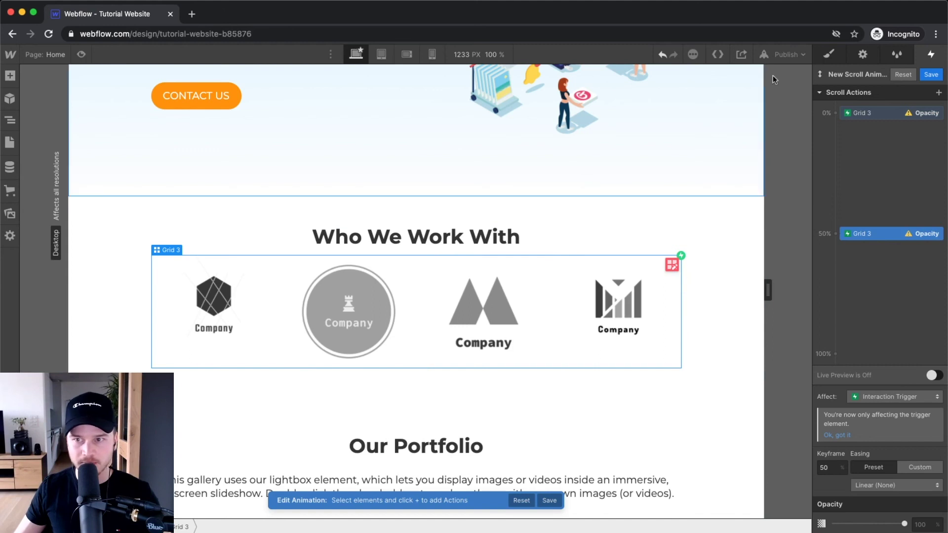
pyautogui.click(931, 74)
# Preview the page again.
pyautogui.click(81, 56)
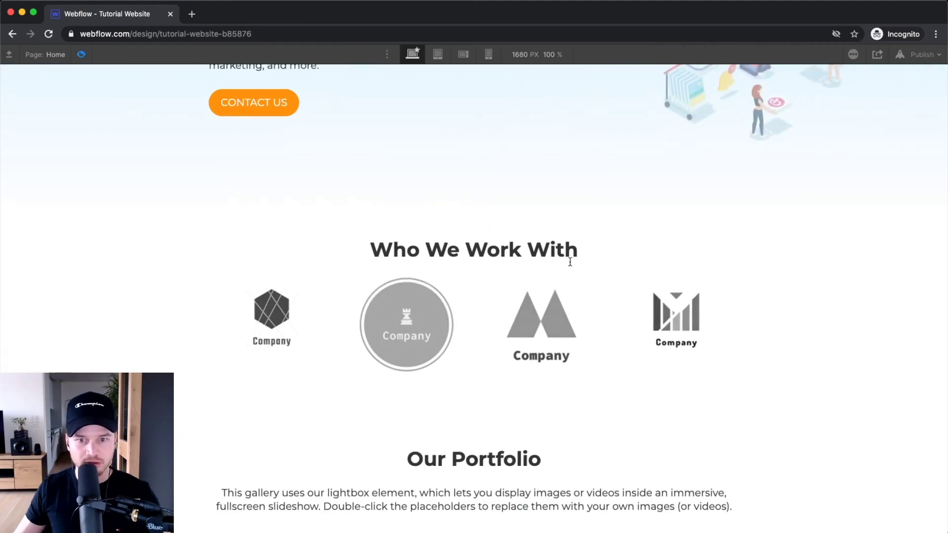
# Scroll the preview to confirm the logos now reach full opacity sooner, then exit preview.
pyautogui.scroll(5, 585, 265)
pyautogui.scroll(-7, 577, 259)
pyautogui.scroll(2, 571, 254)
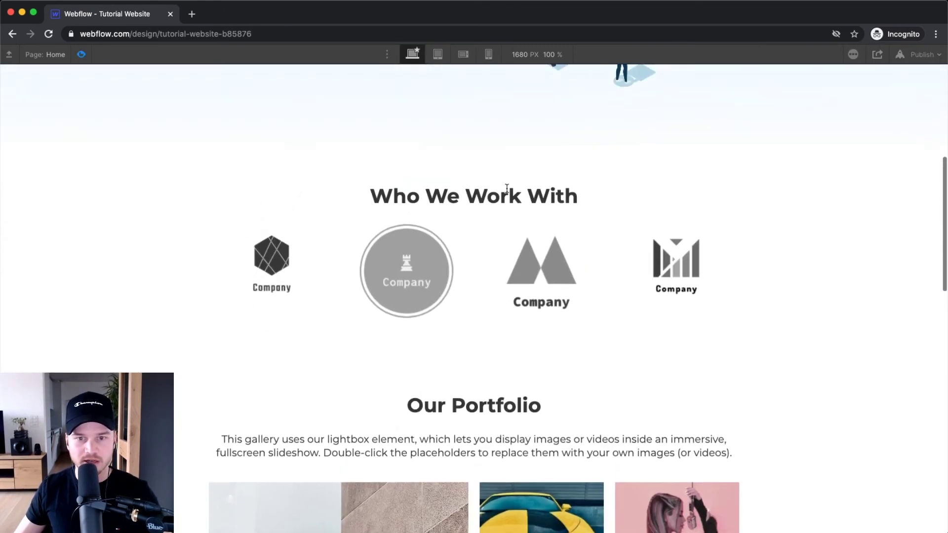
pyautogui.scroll(7, 537, 243)
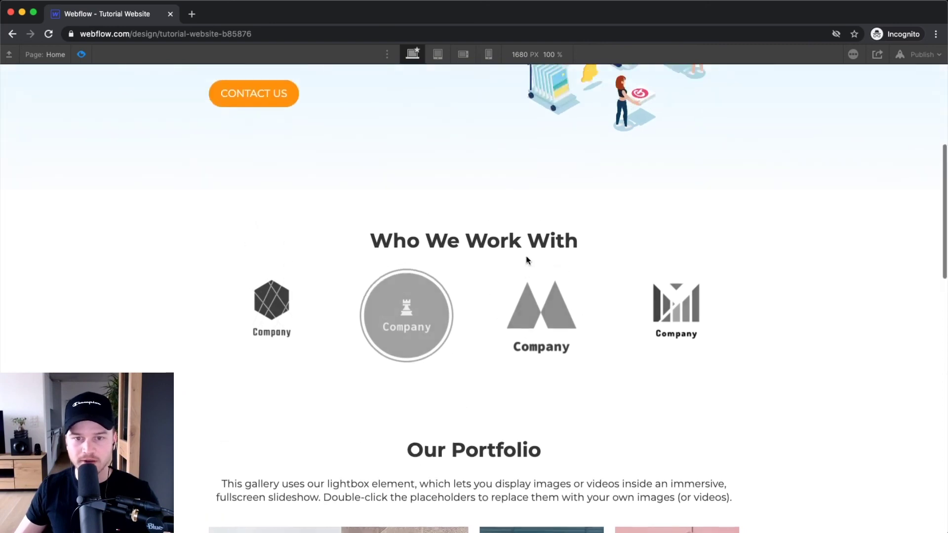
pyautogui.scroll(-5, 494, 286)
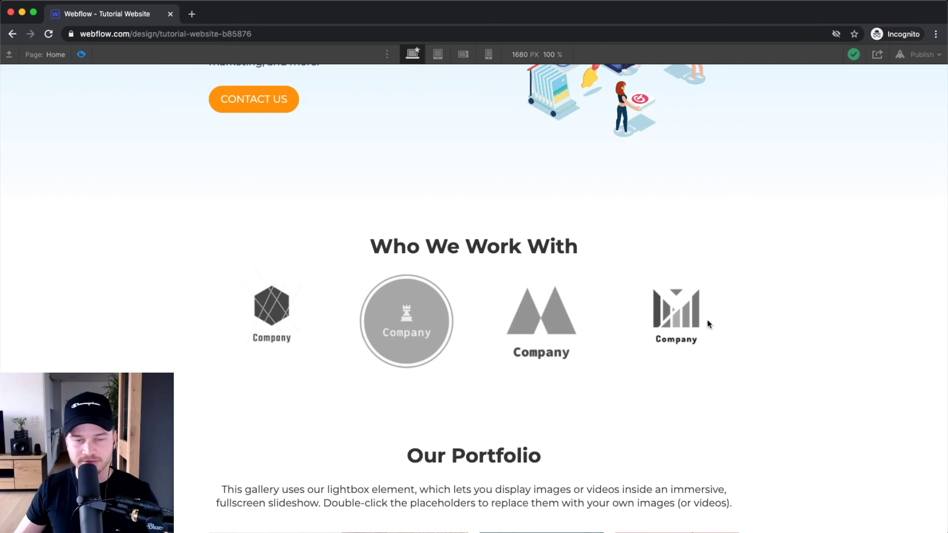
pyautogui.click(81, 54)
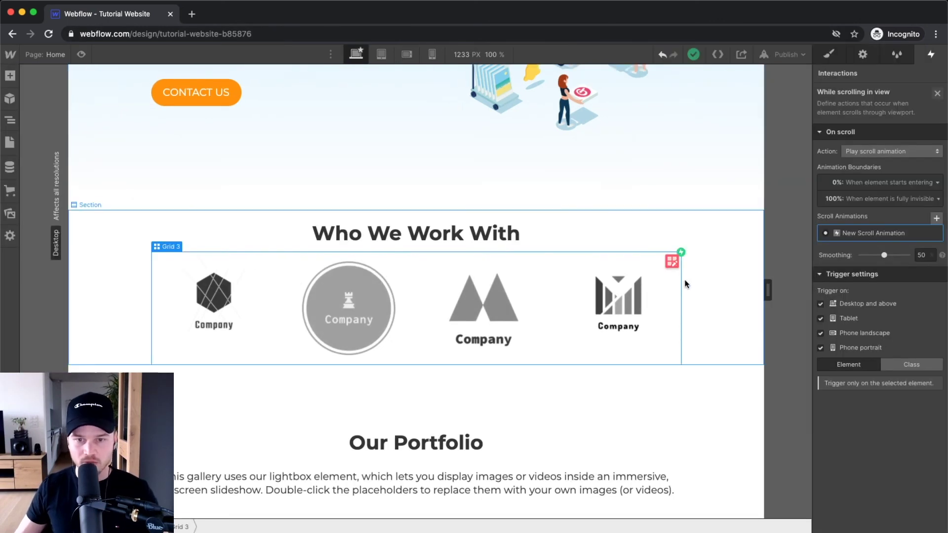